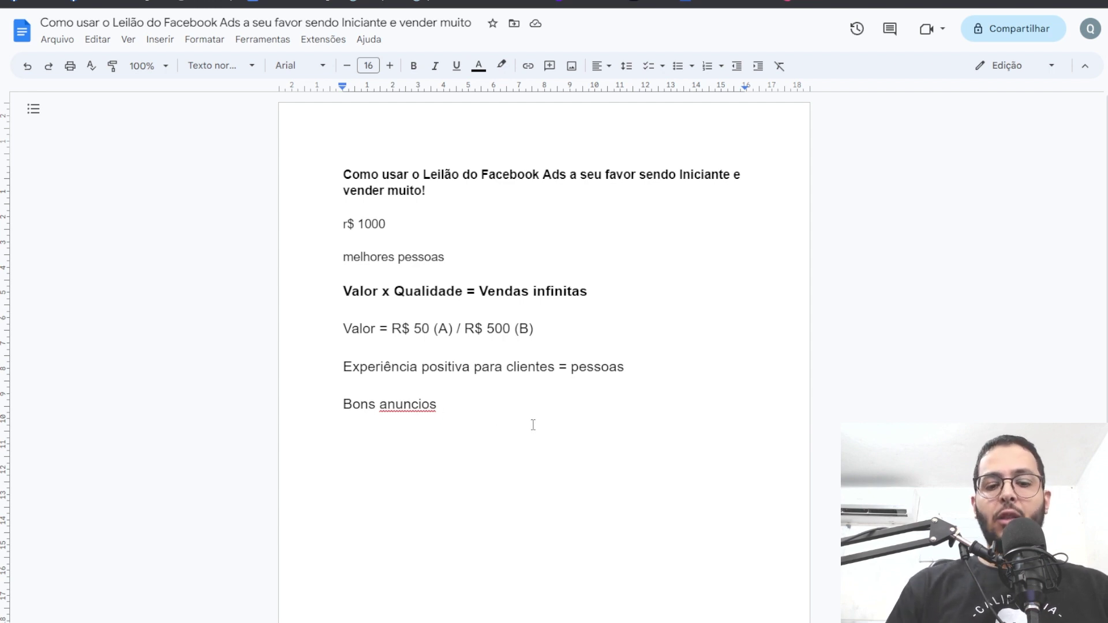
- Complete the "Bons anuncios" line in the notes with "= direcionados"
type("= direcionados")
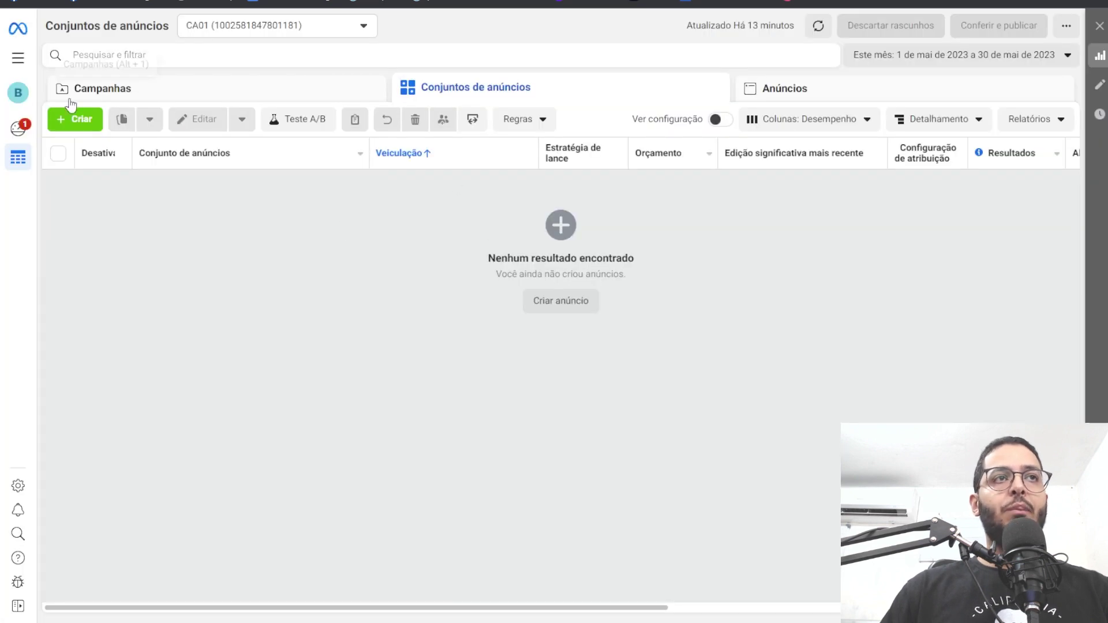
- Switch to Meta Ads Manager, create a campaign with the Vendas objective and open its new ad set
left_click(75, 118)
left_click(434, 458)
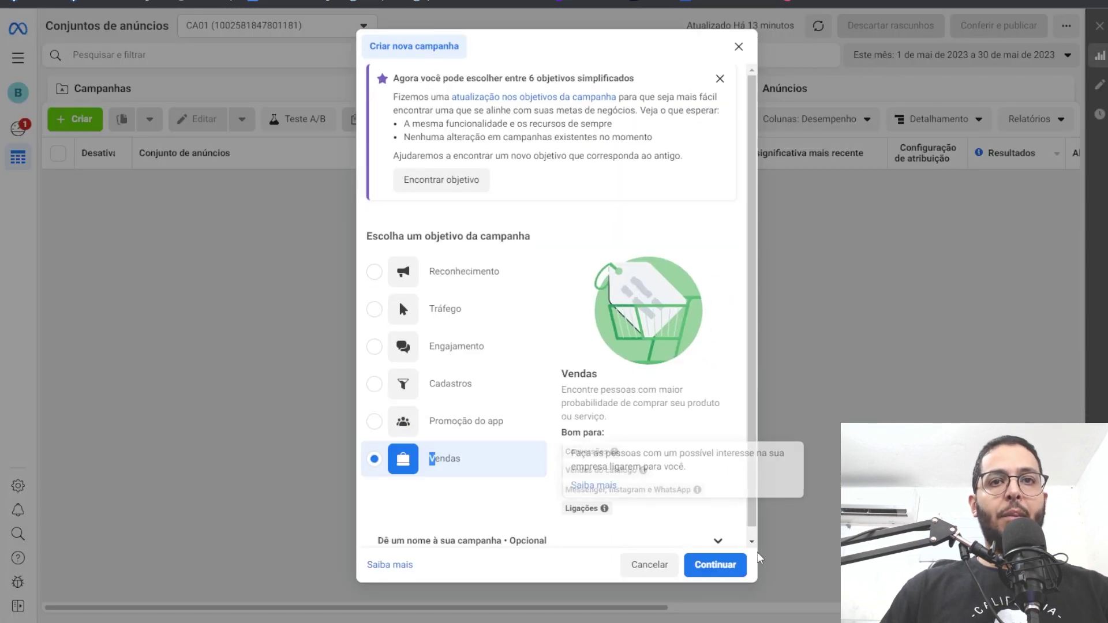
left_click(719, 565)
left_click(303, 71)
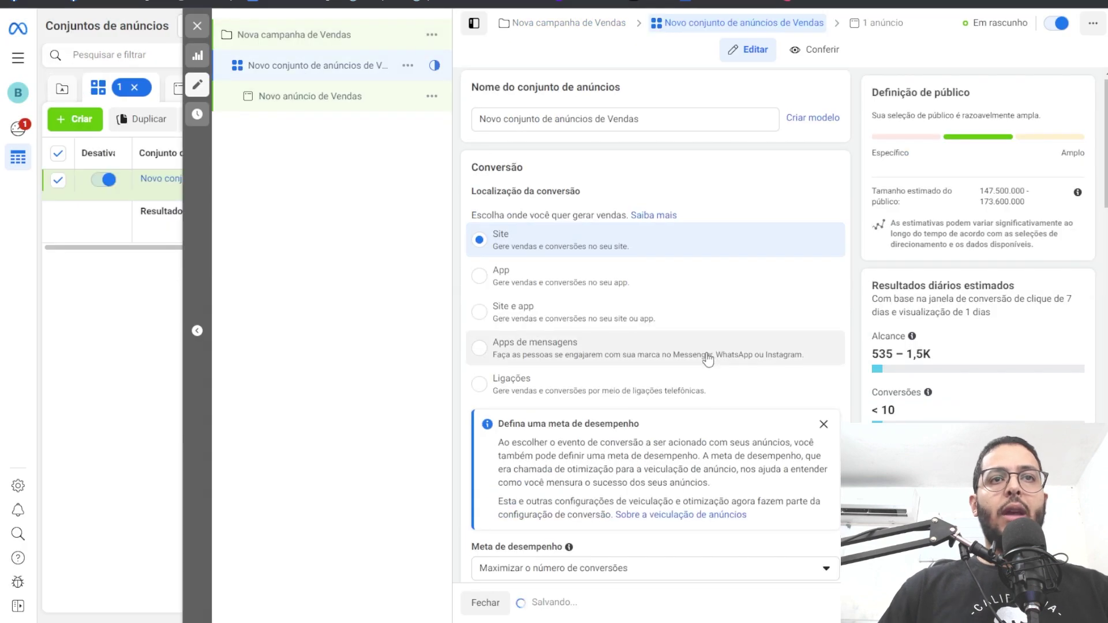
- Set the ad set's pixel to Pixel de BM 01 and its conversion event to Comprar
scroll(708, 359, "down", 12)
scroll(623, 349, "up", 9)
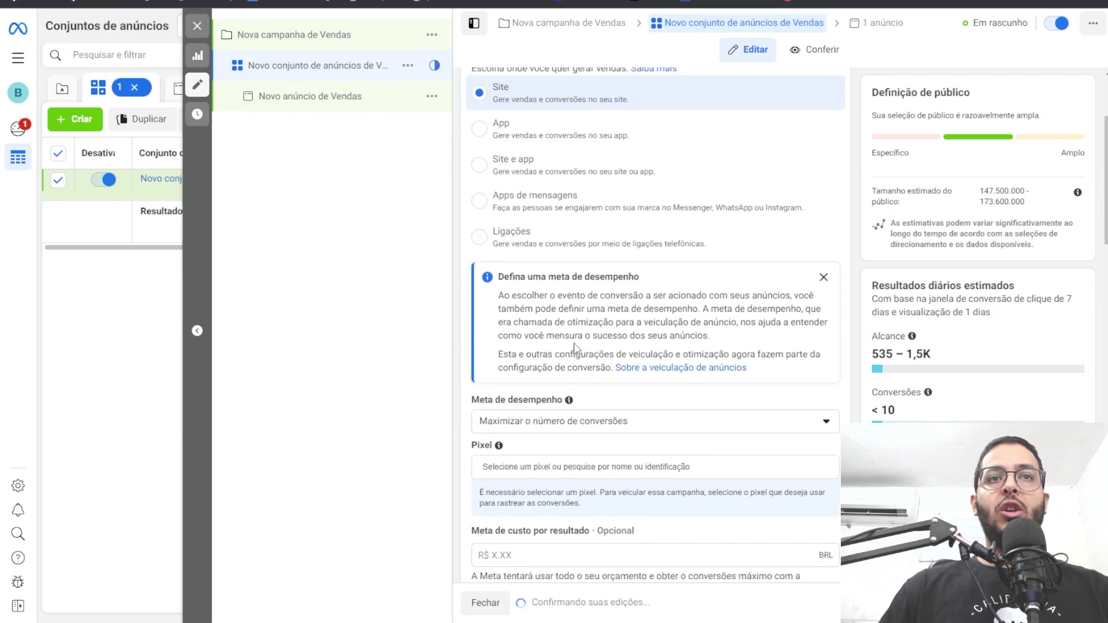
scroll(574, 346, "down", 3)
left_click(536, 283)
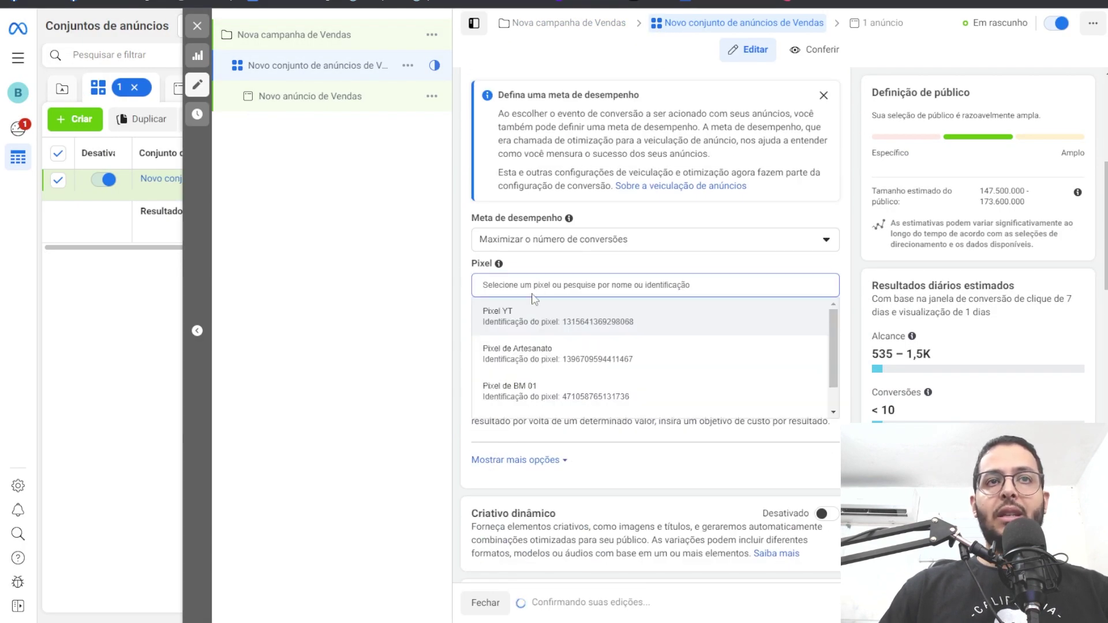
left_click(530, 392)
left_click(561, 333)
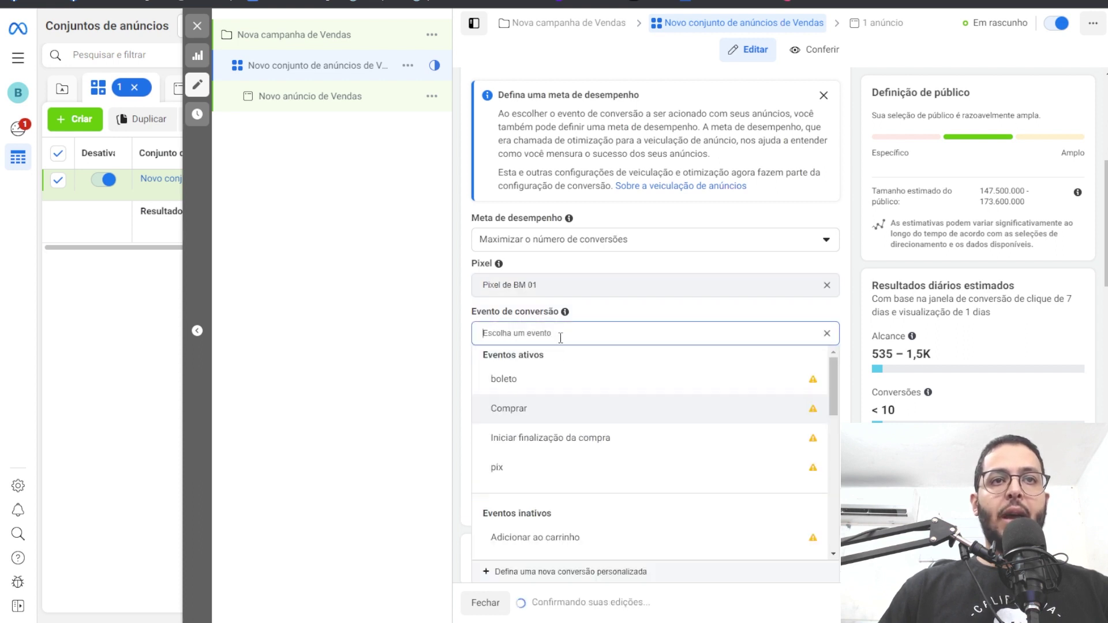
left_click(536, 411)
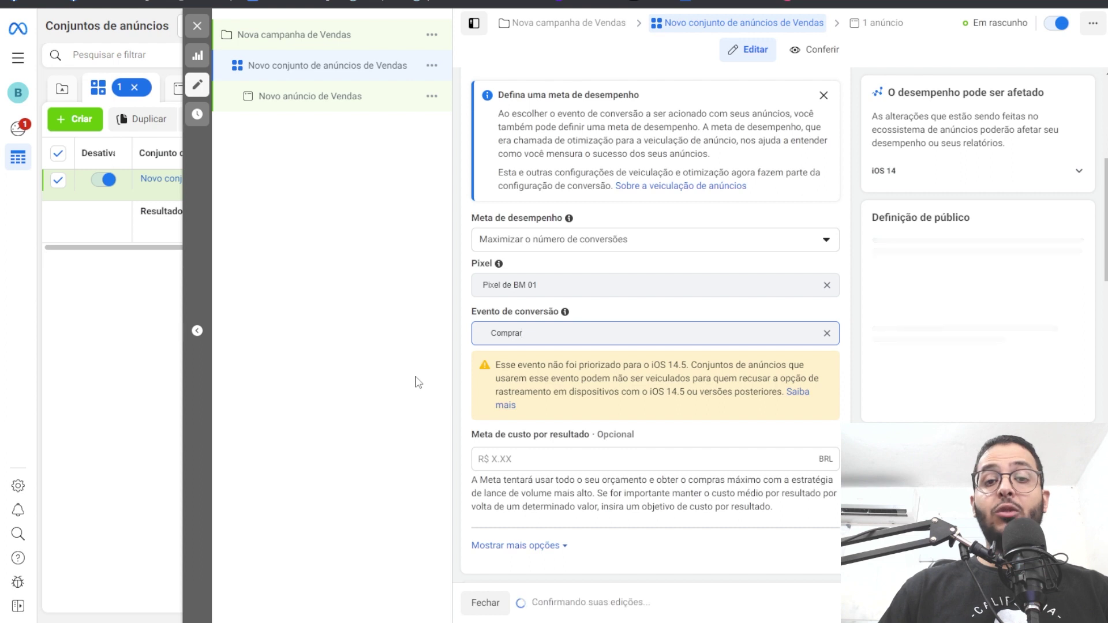
- Clear the ad set's conversion event and choose Comprar again from the active events
left_click(827, 333)
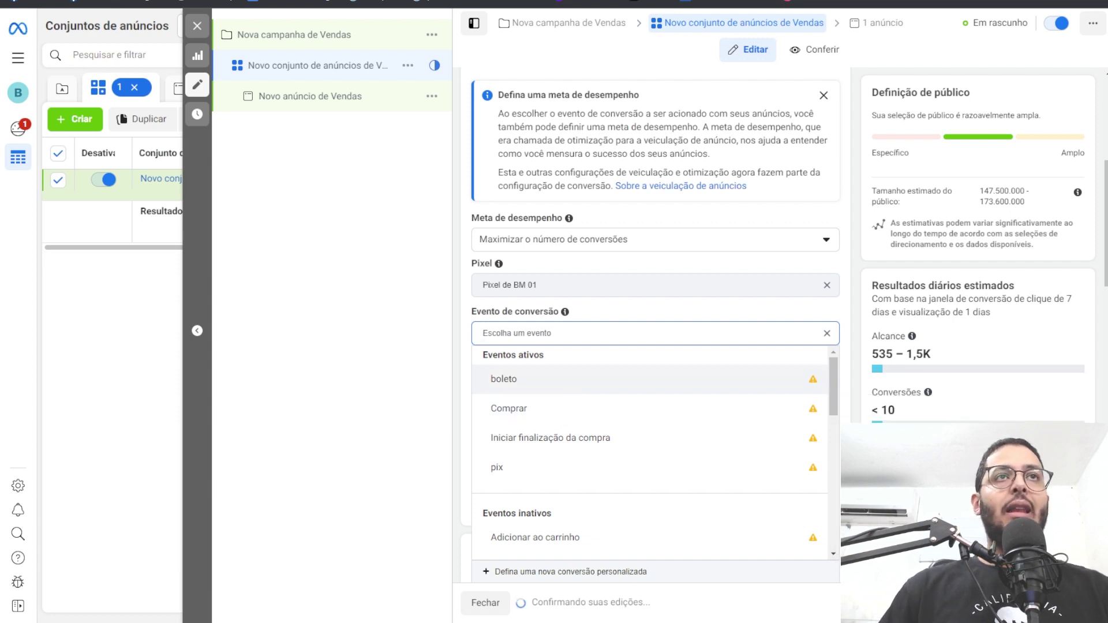
key("ctrl+Tab")
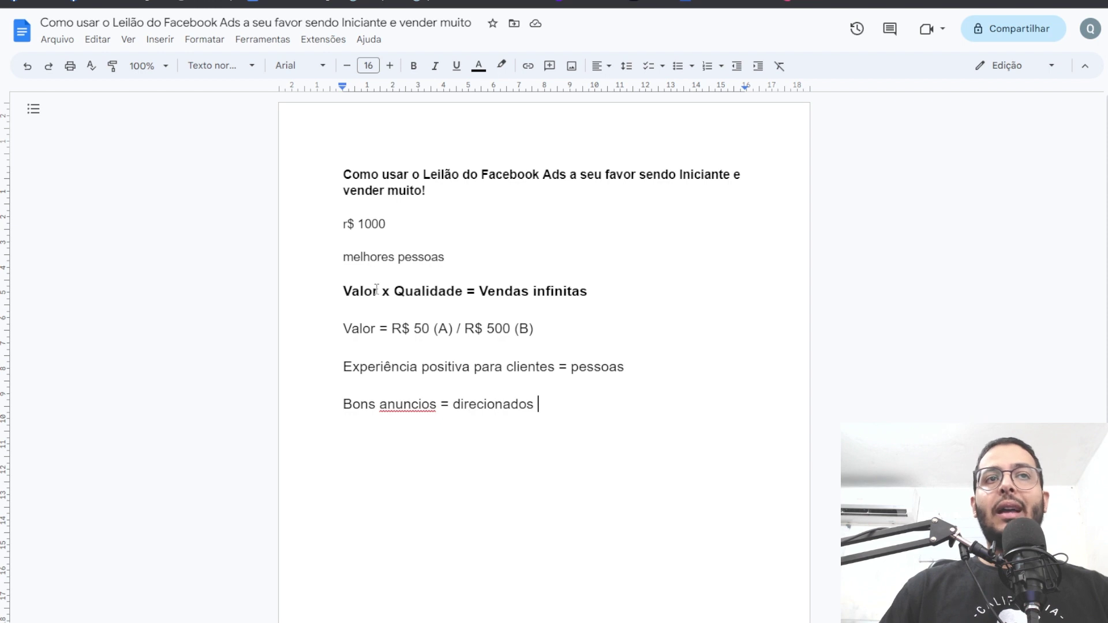
key("ctrl+shift+Tab")
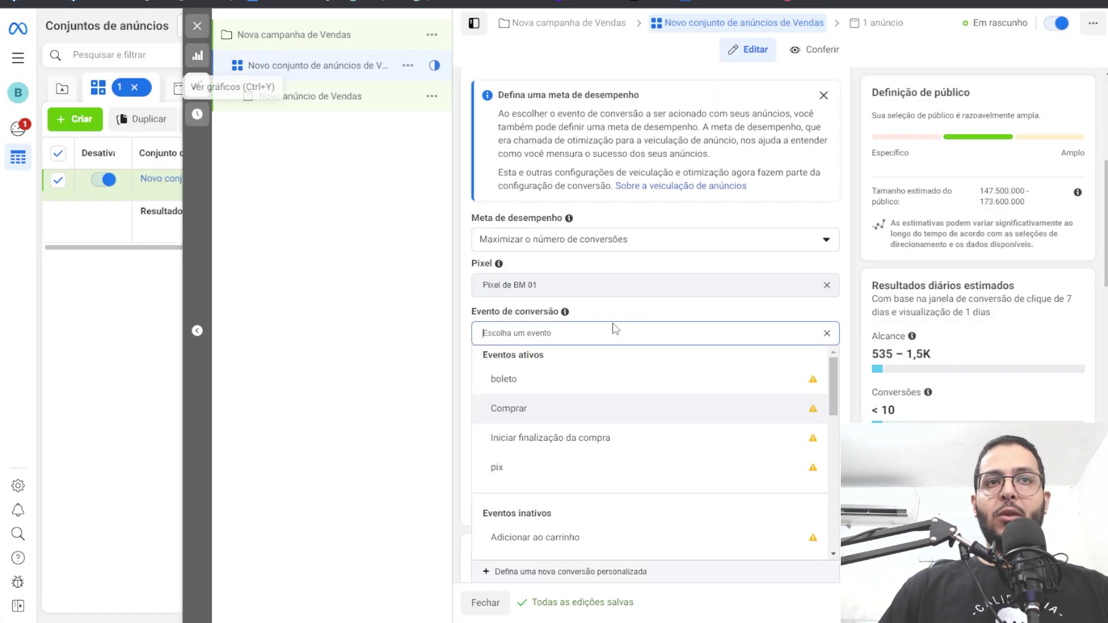
left_click(547, 419)
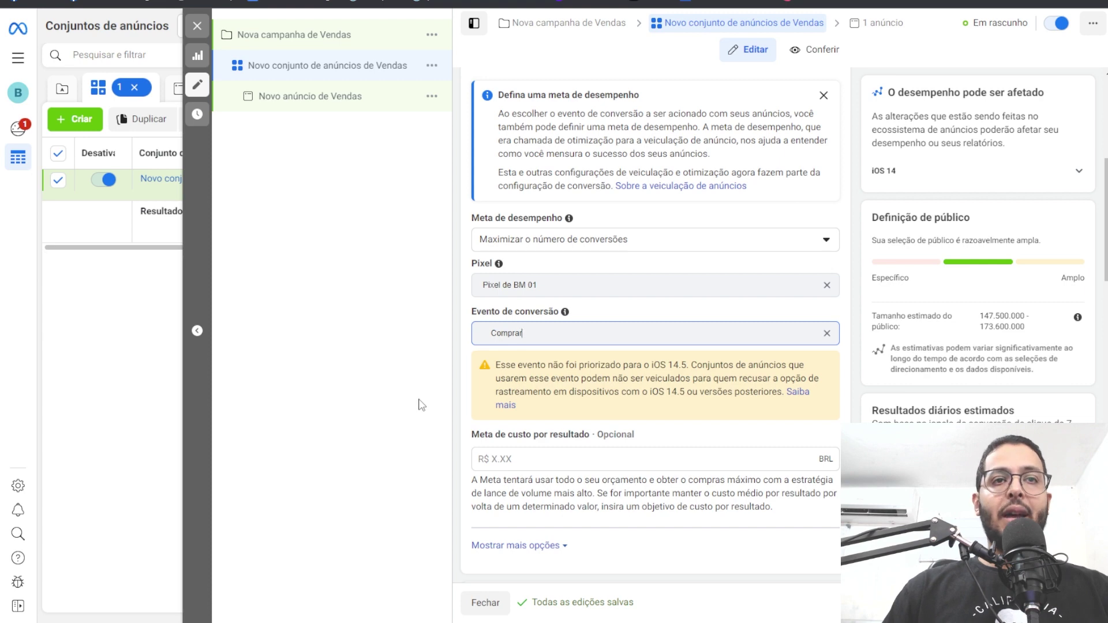
- Add the interest Adestramento de cães to the ad set's detailed targeting and show the interest's details
scroll(537, 323, "down", 9)
scroll(467, 345, "down", 10)
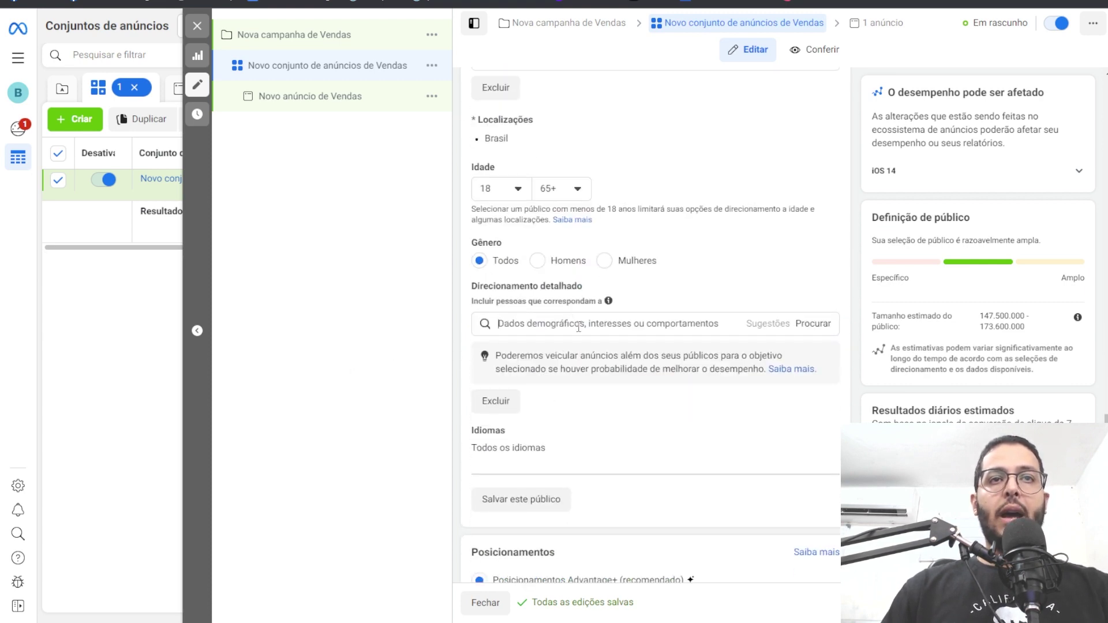
left_click(579, 328)
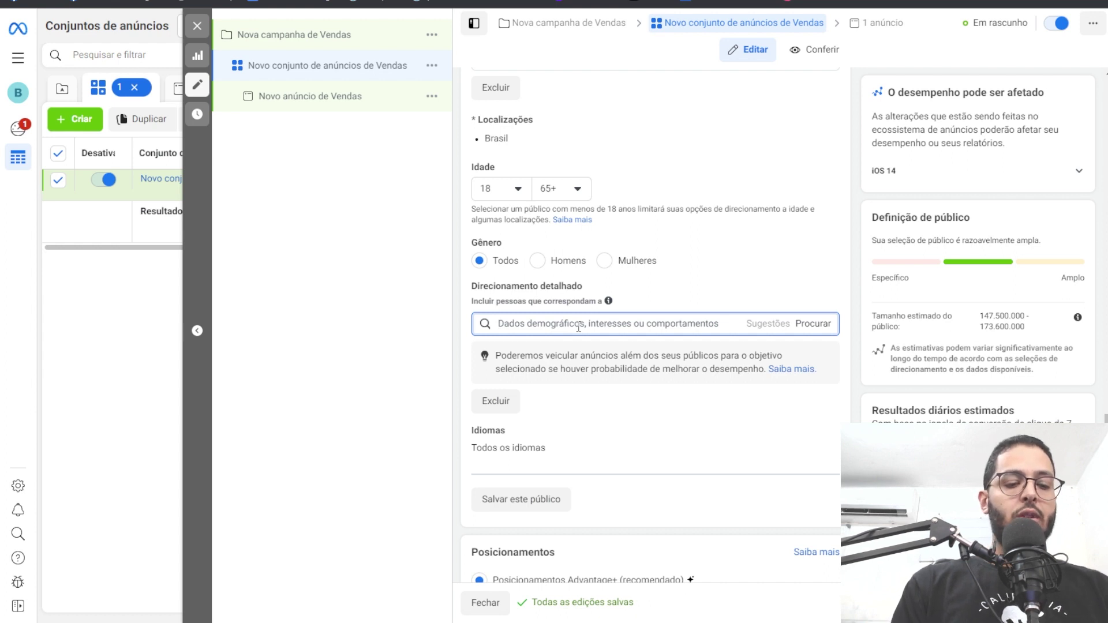
type("adestramento de c")
left_click(539, 349)
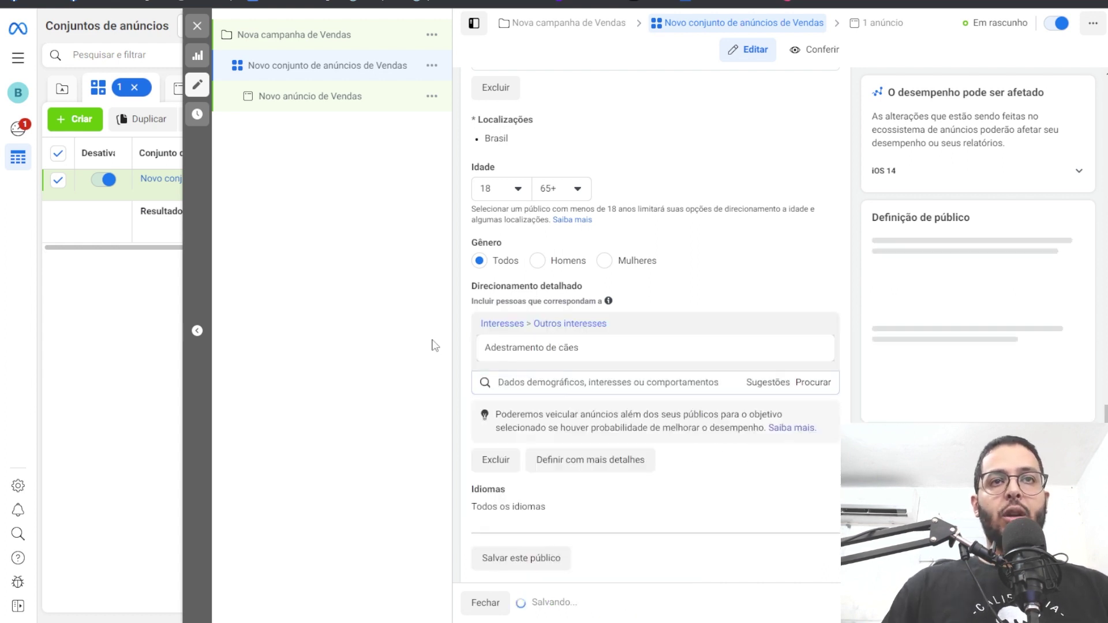
mouse_move(583, 358)
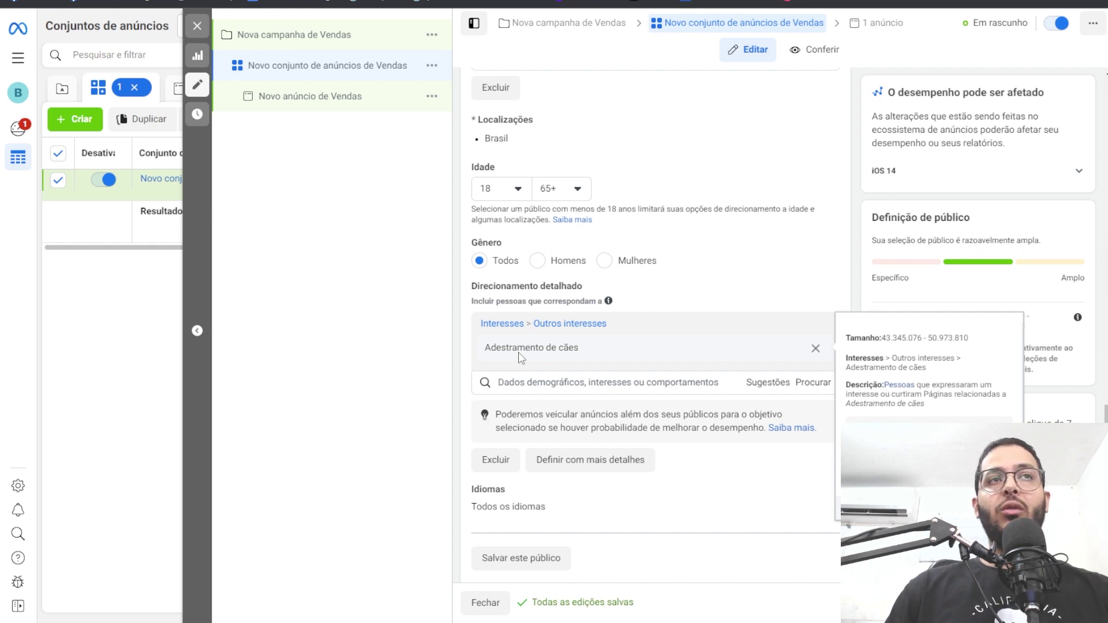
mouse_move(543, 358)
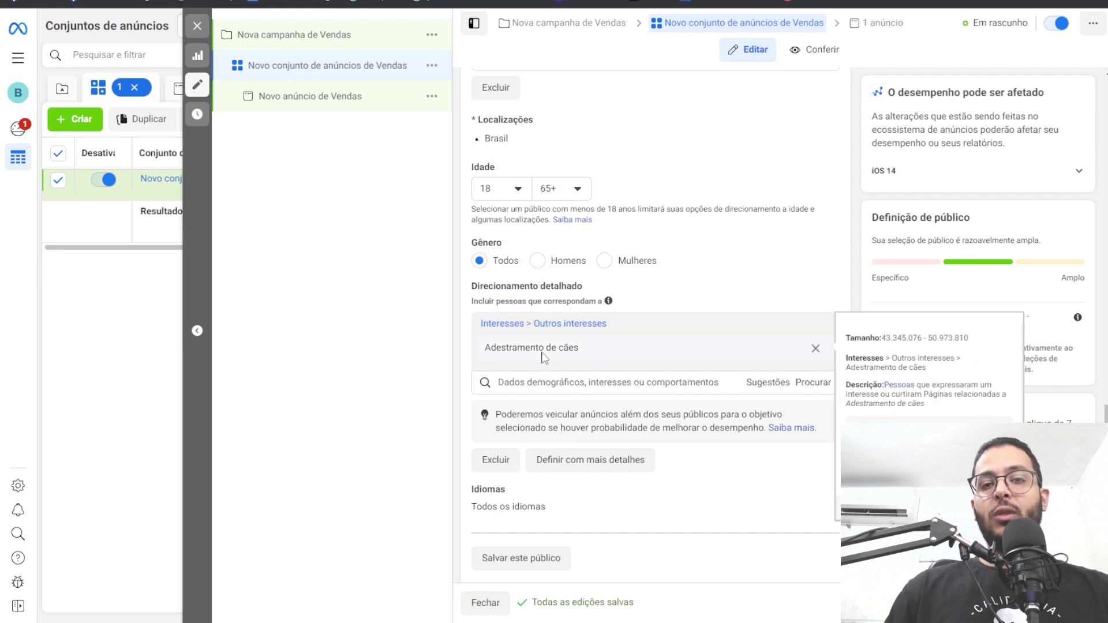
- Switch to the Meta Ad Library and watch the Cães Inteligentes dog-training video ad in full screen
key("ctrl+Tab")
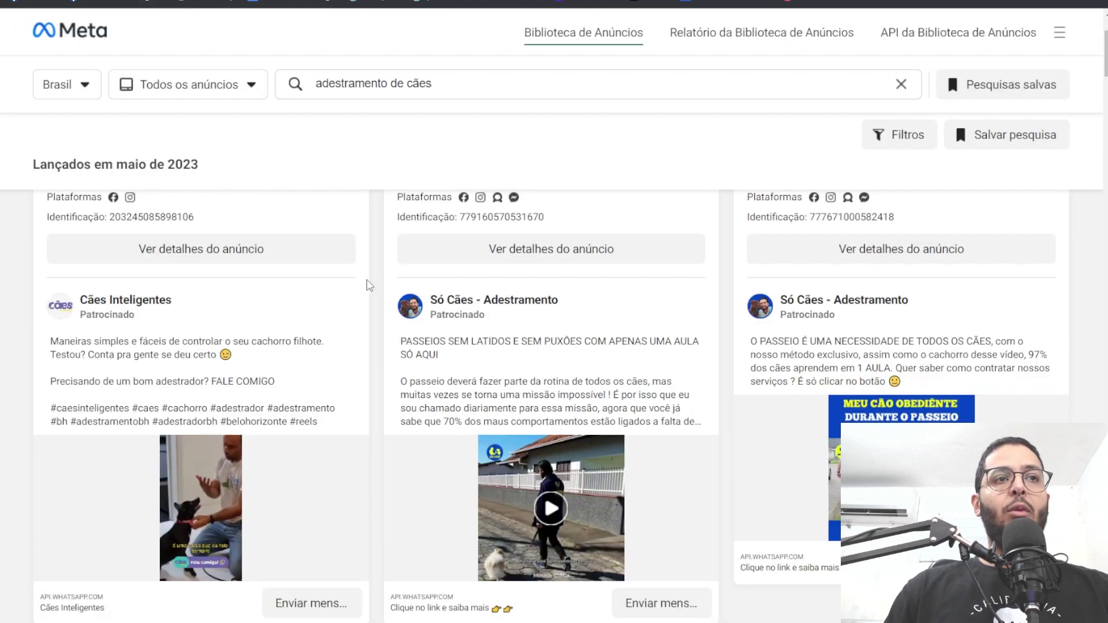
scroll(376, 352, "down", 1)
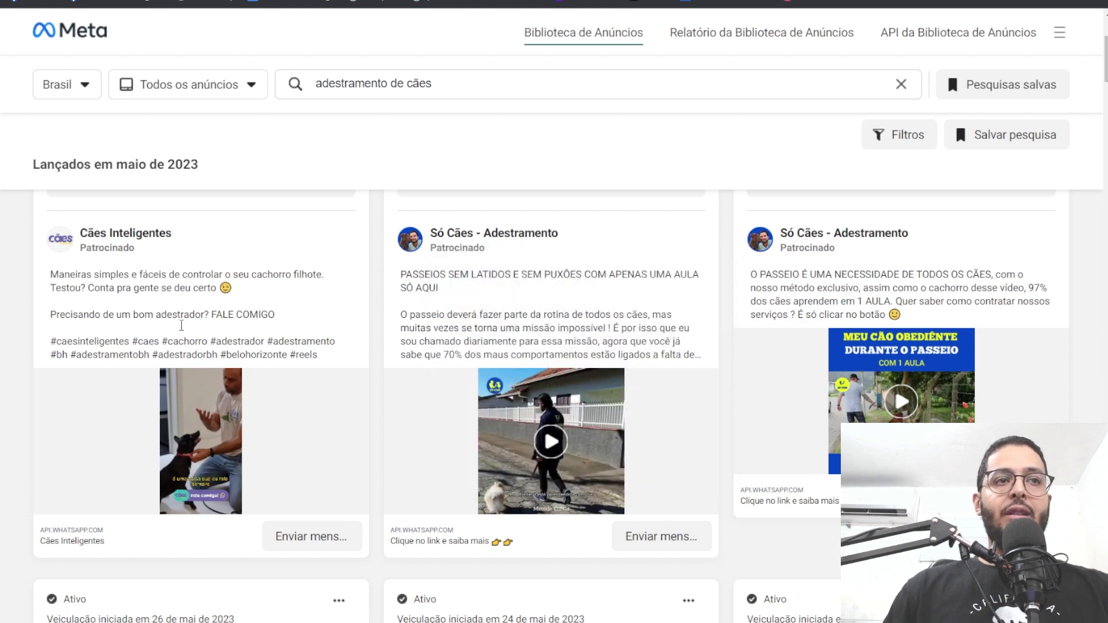
left_click(178, 470)
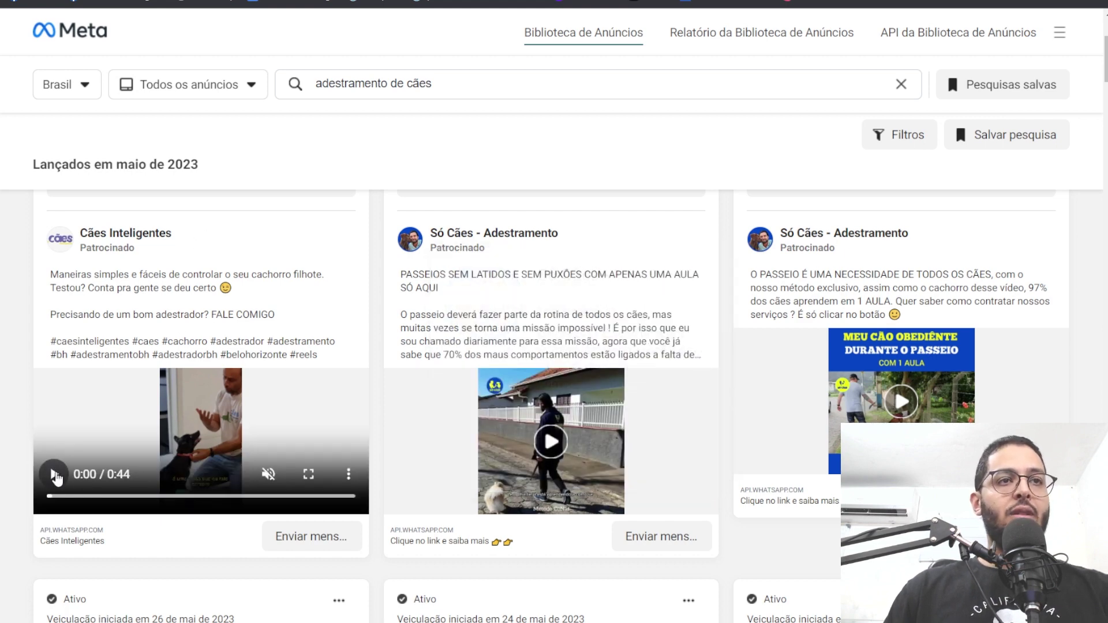
left_click(308, 474)
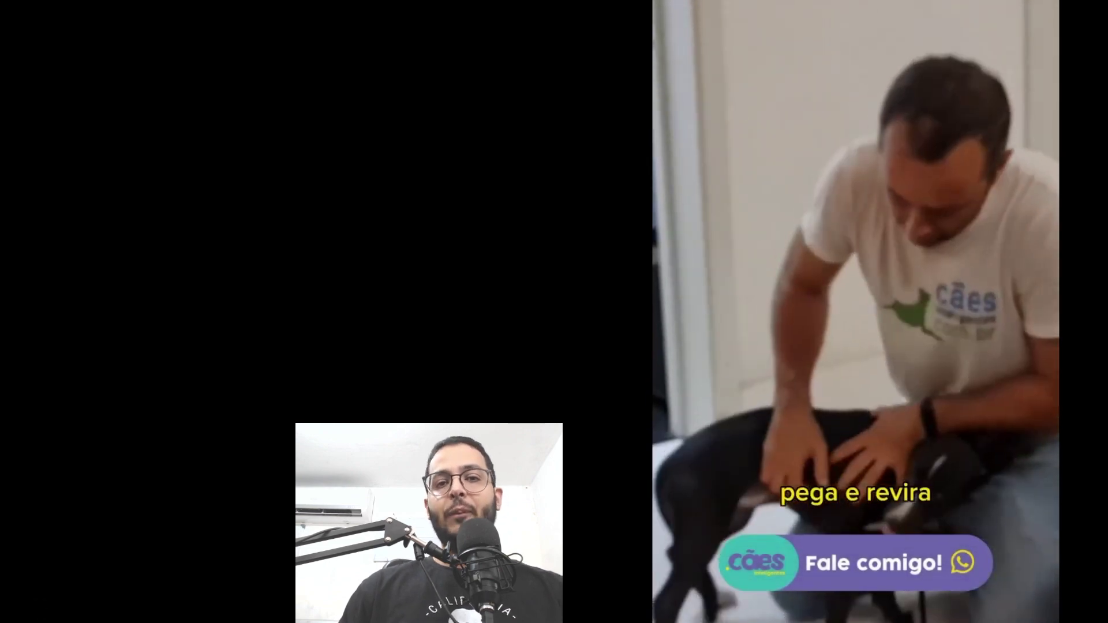
key("Escape")
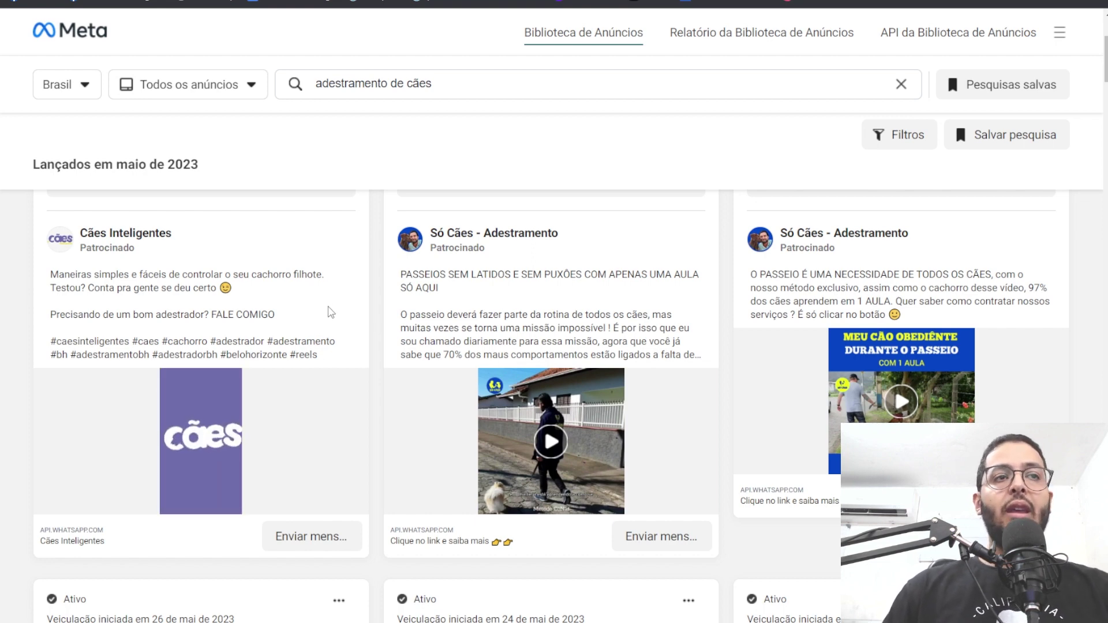
mouse_move(235, 473)
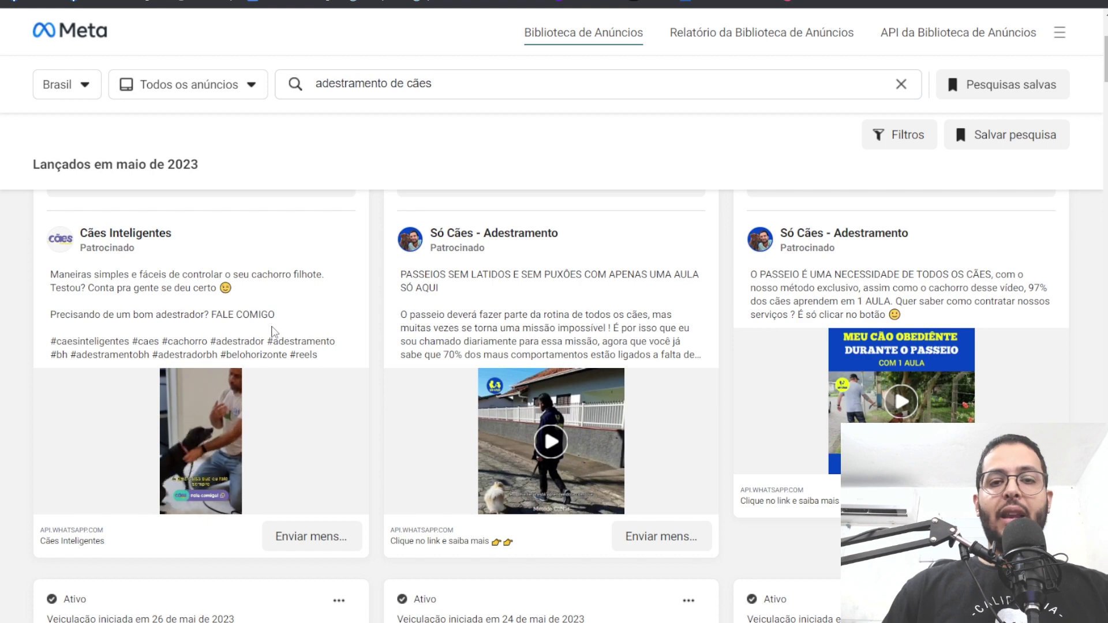
- Switch to the Google Docs notes and add the line "Direcionado = Adestramento de cachorro + vídeo"
key("ctrl+Tab")
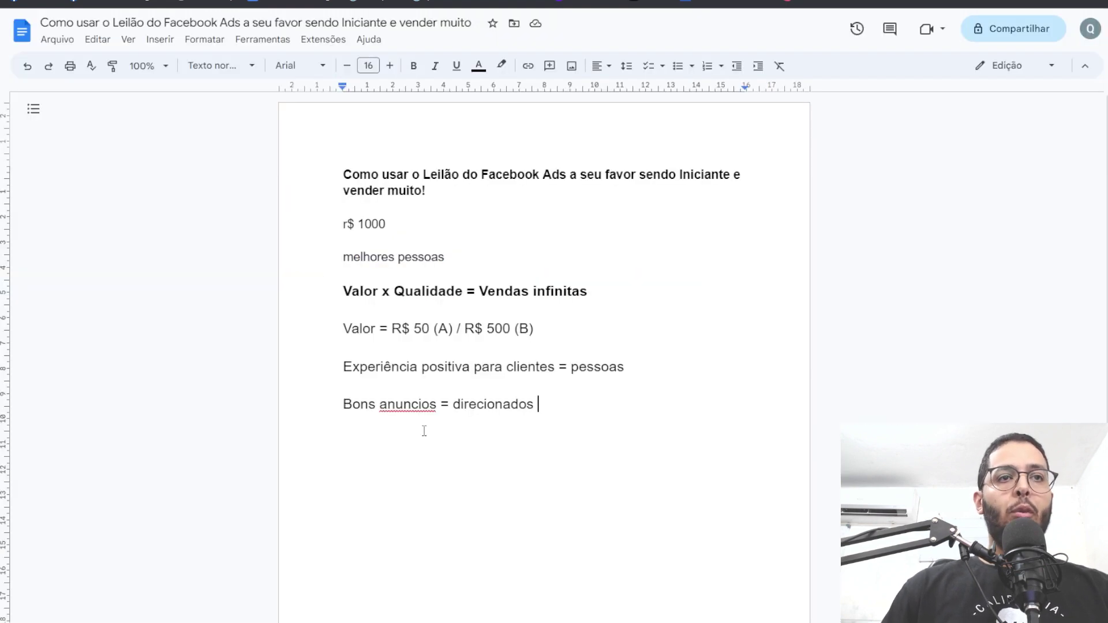
key("Return")
type("Direcionado = ")
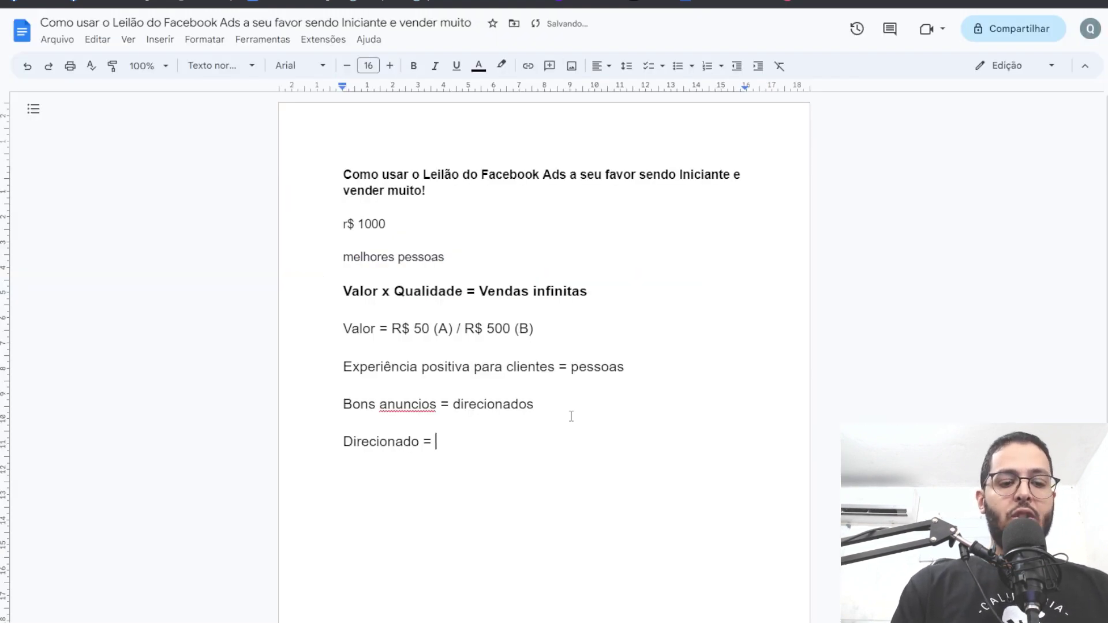
type("Adestramento de cachorro ")
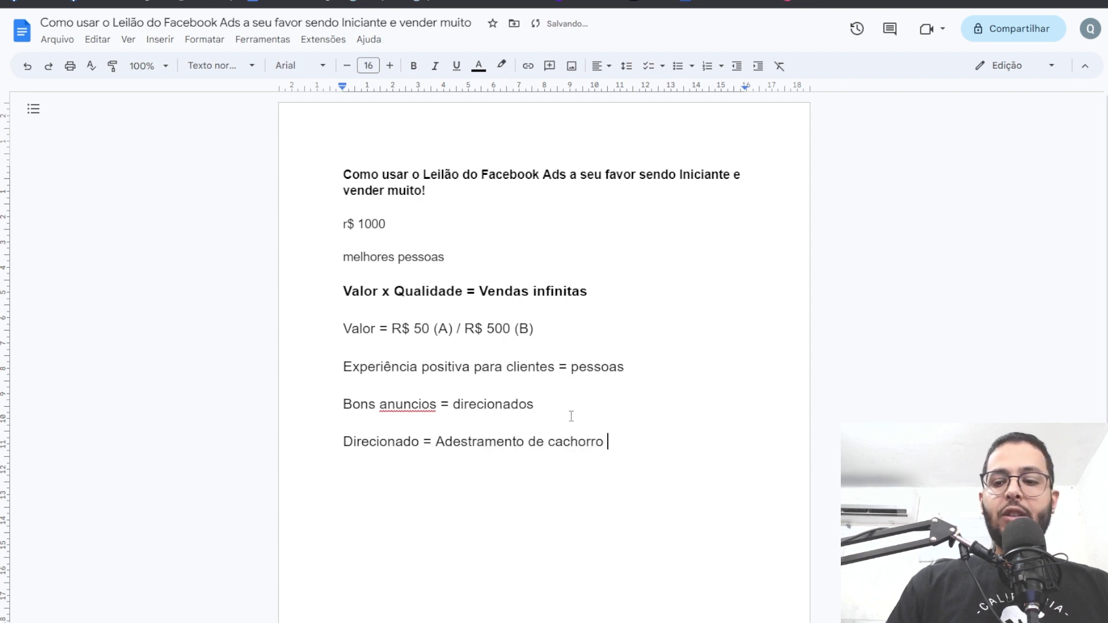
type("+ video")
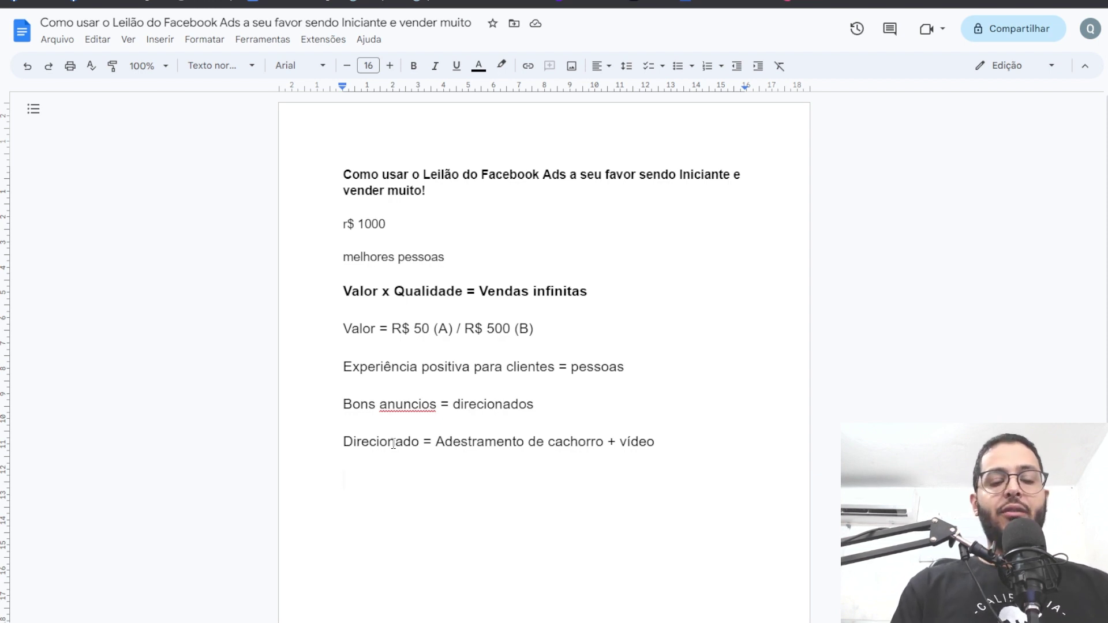
- Add the line "baixo orçamento = qualidade boa = impulsionar melhor, melhores leilões" below the "Direcionado" line and select "qualidade boa"
type("baixo orçamento")
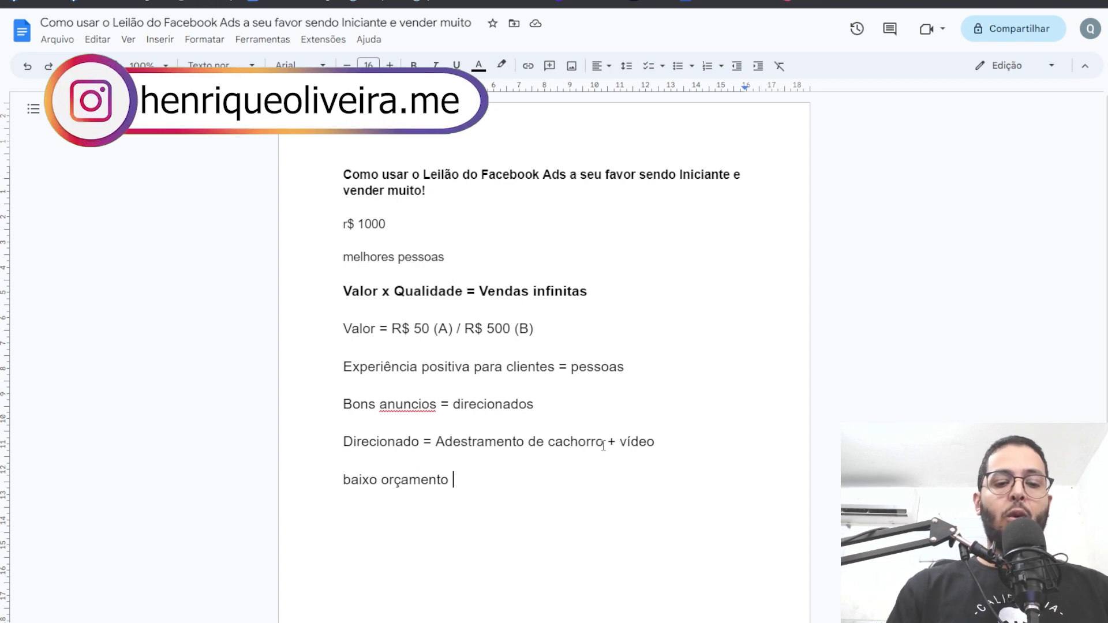
type("= qualidade boa ")
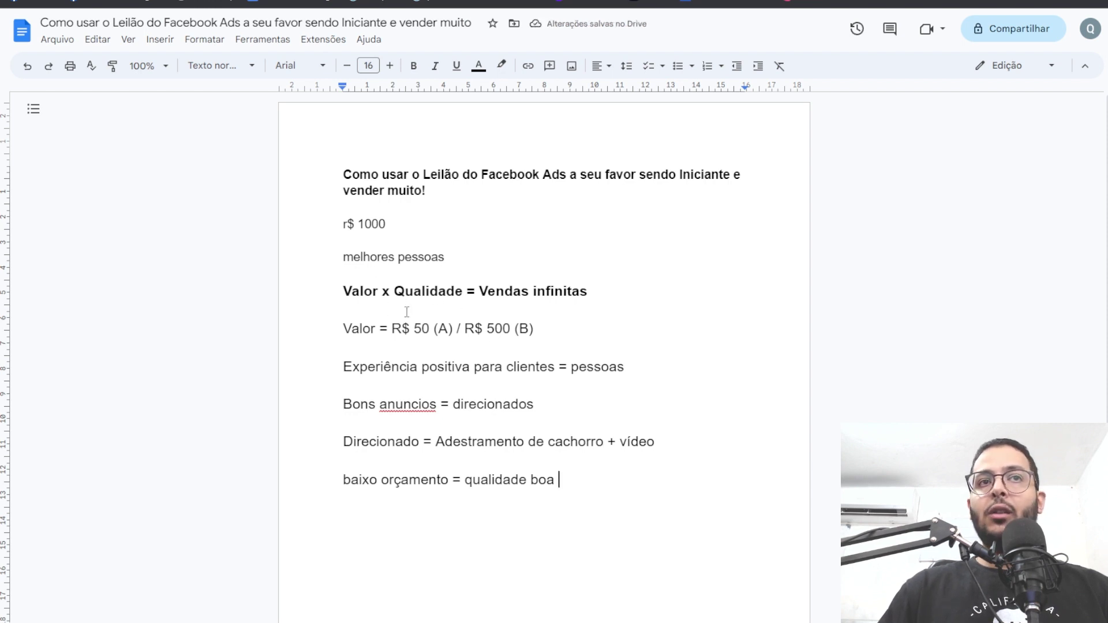
type("= impulsionar mel")
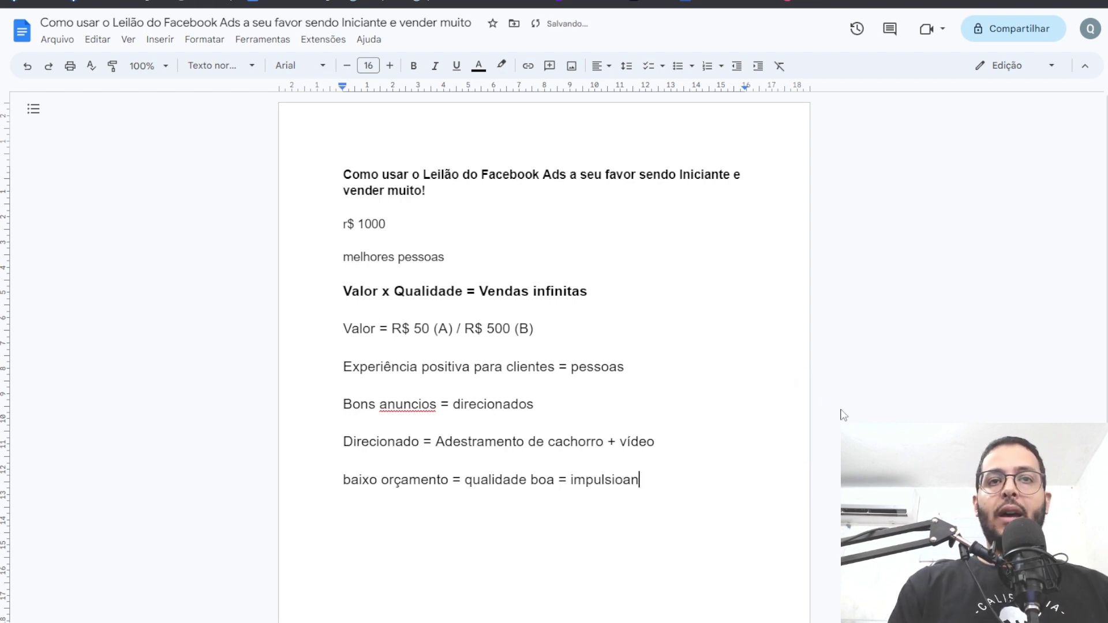
type("hor,")
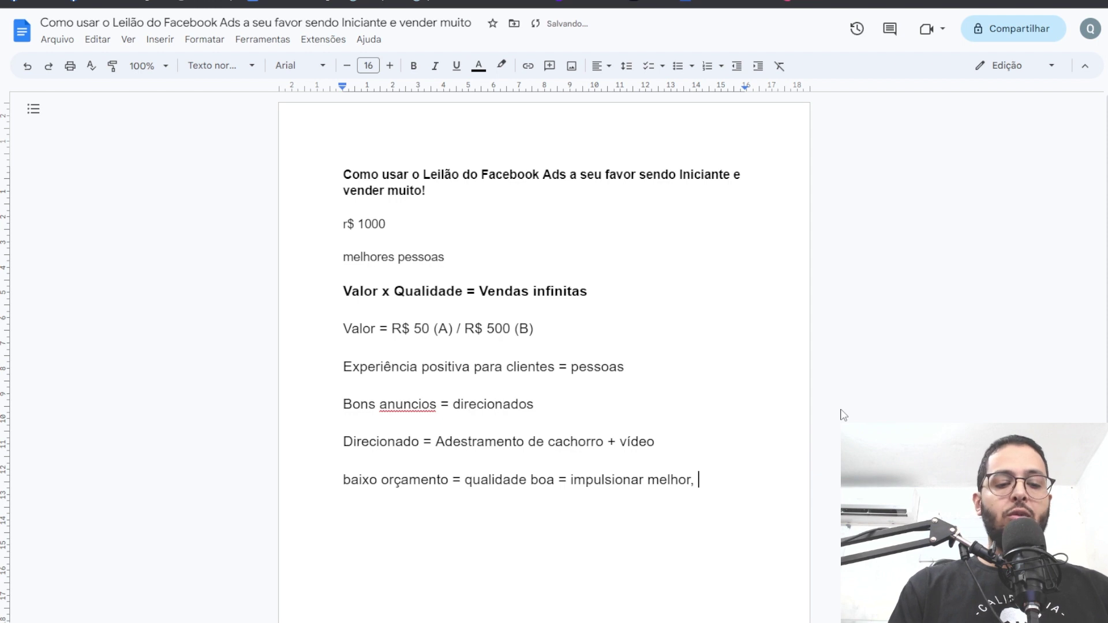
type(" melhores leilões")
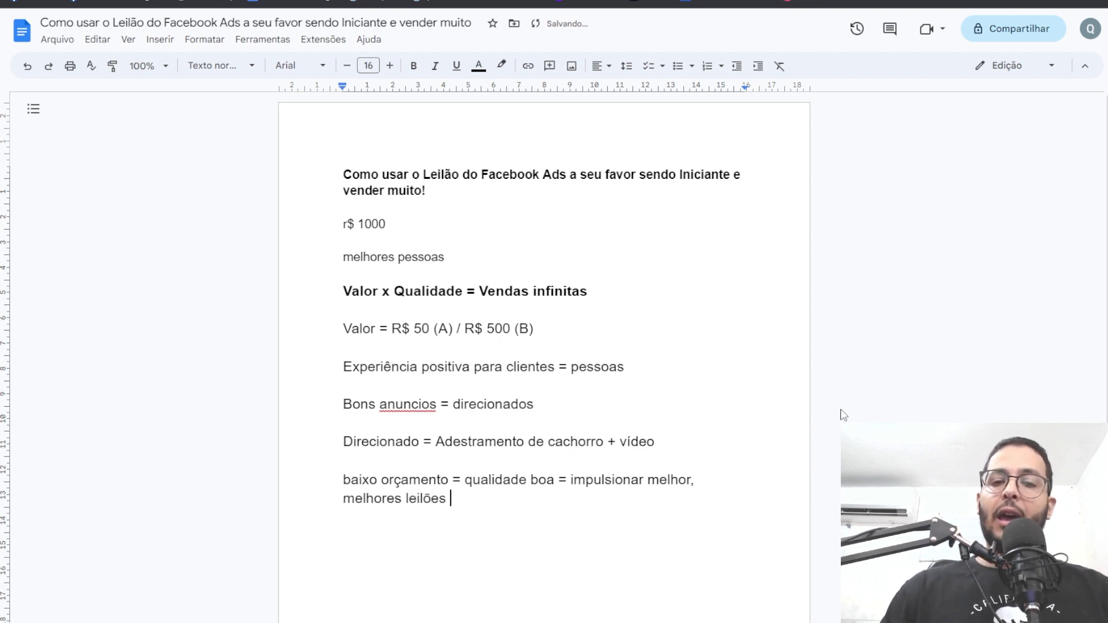
left_click(559, 479)
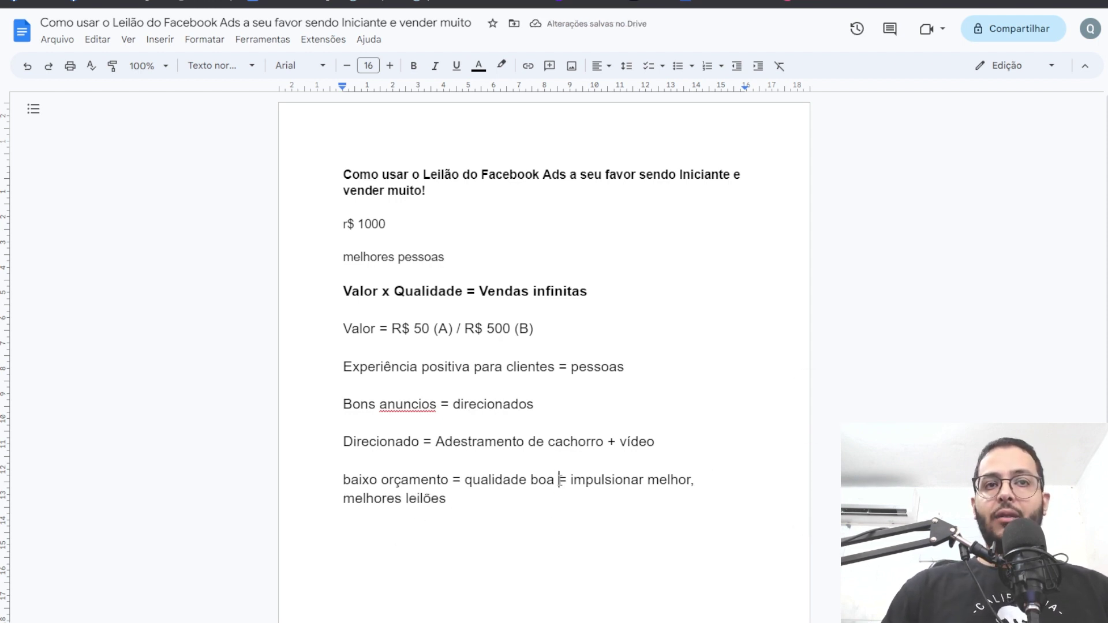
left_click_drag(559, 480, 464, 485)
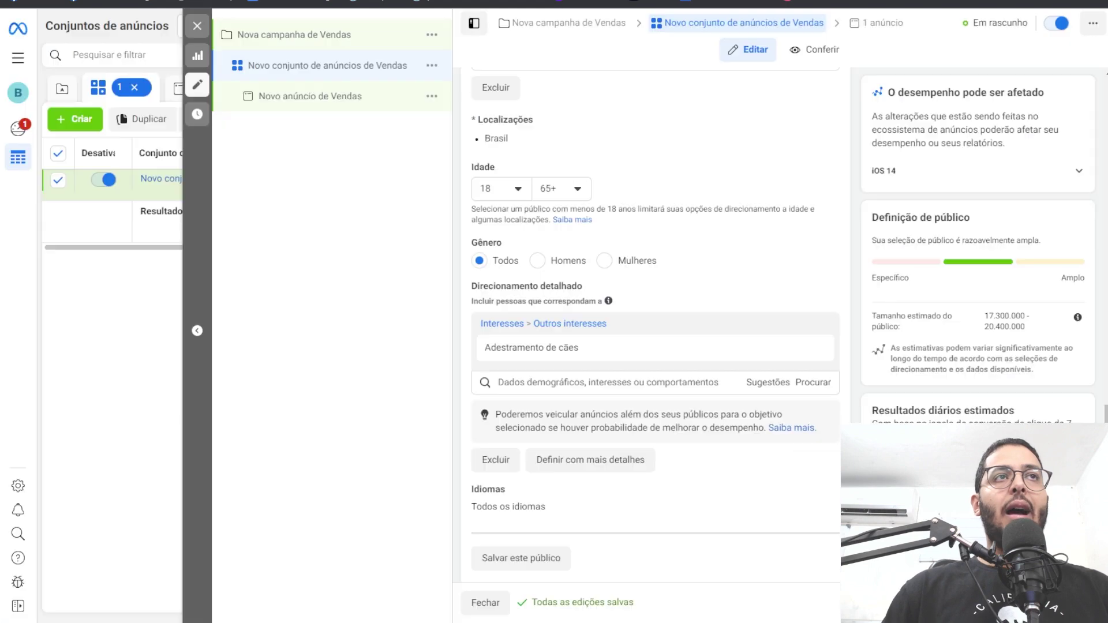
- Limit the ad set's audience to gender Homens and set its maximum age to 50
scroll(705, 309, "up", 10)
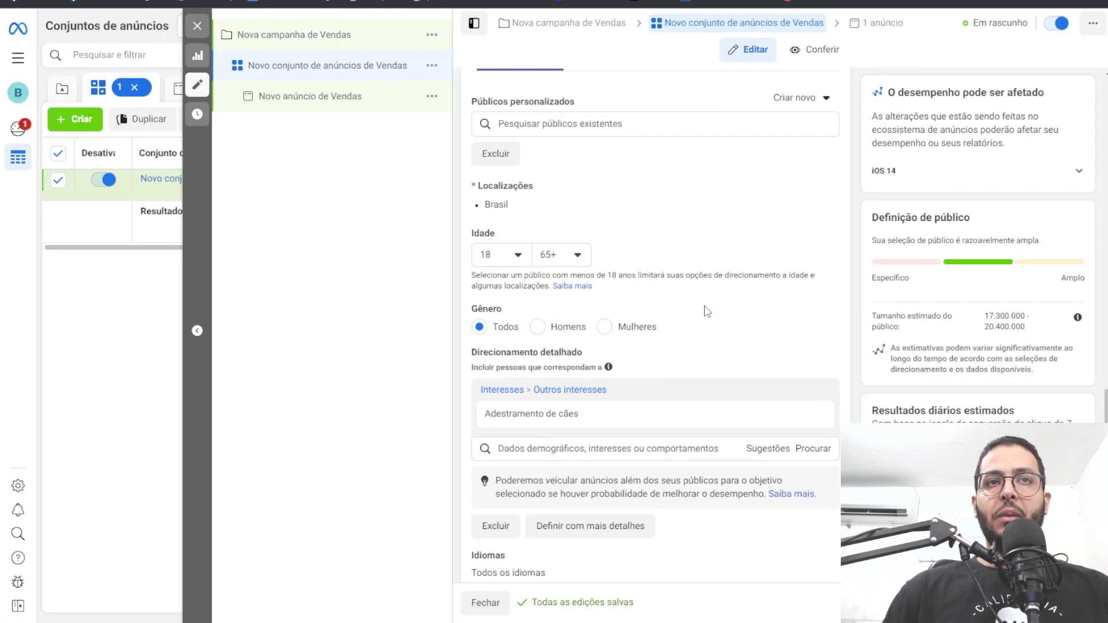
scroll(690, 230, "up", 6)
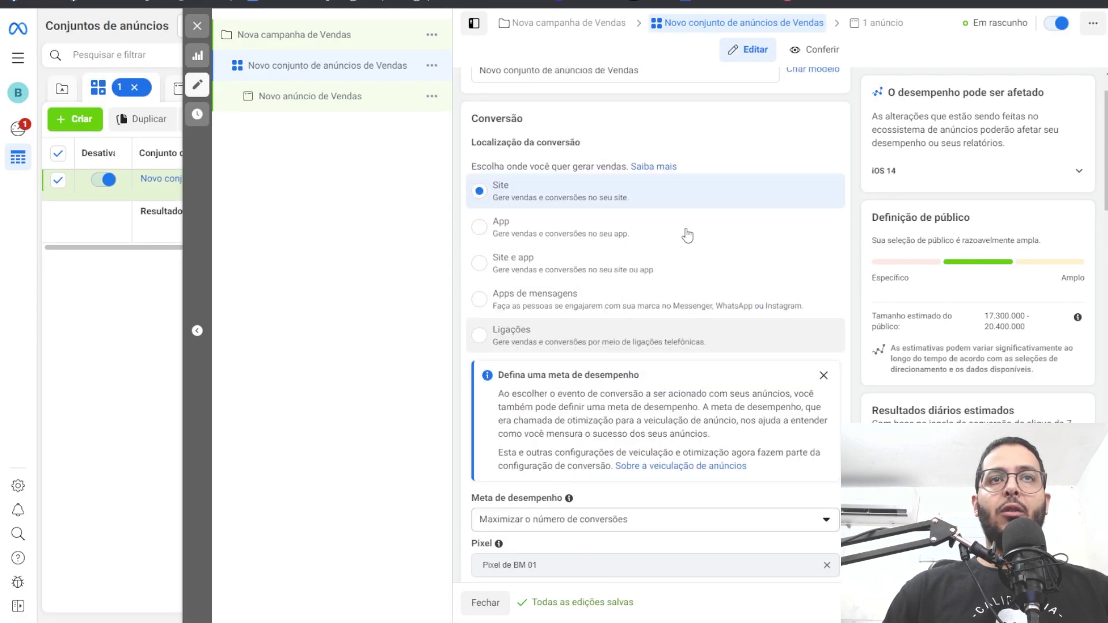
scroll(687, 232, "down", 12)
scroll(642, 333, "down", 7)
scroll(623, 346, "up", 4)
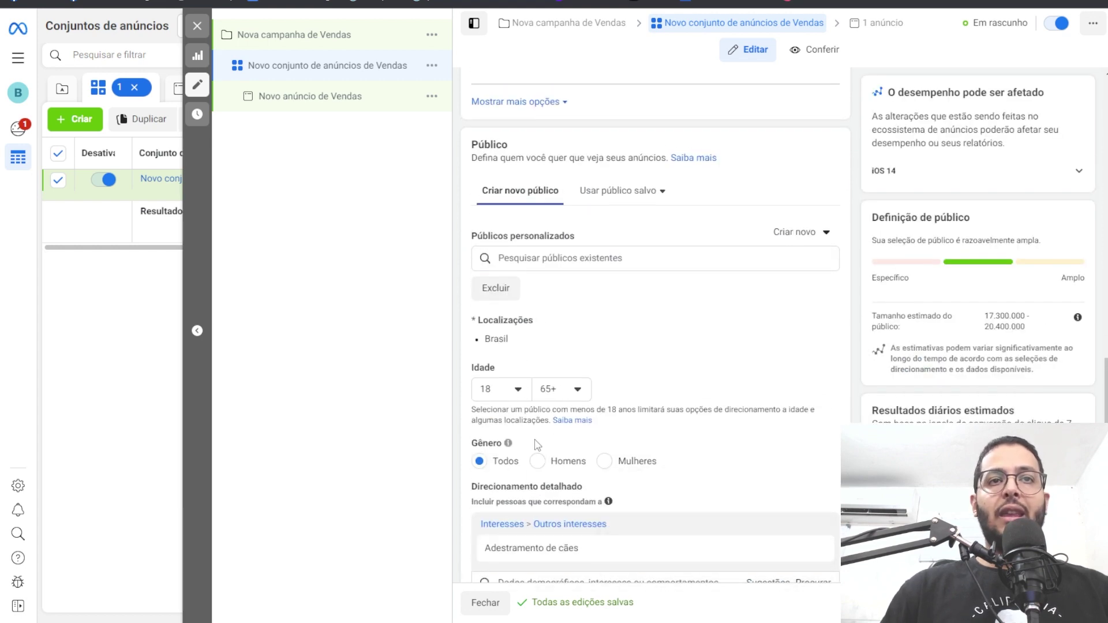
left_click(546, 463)
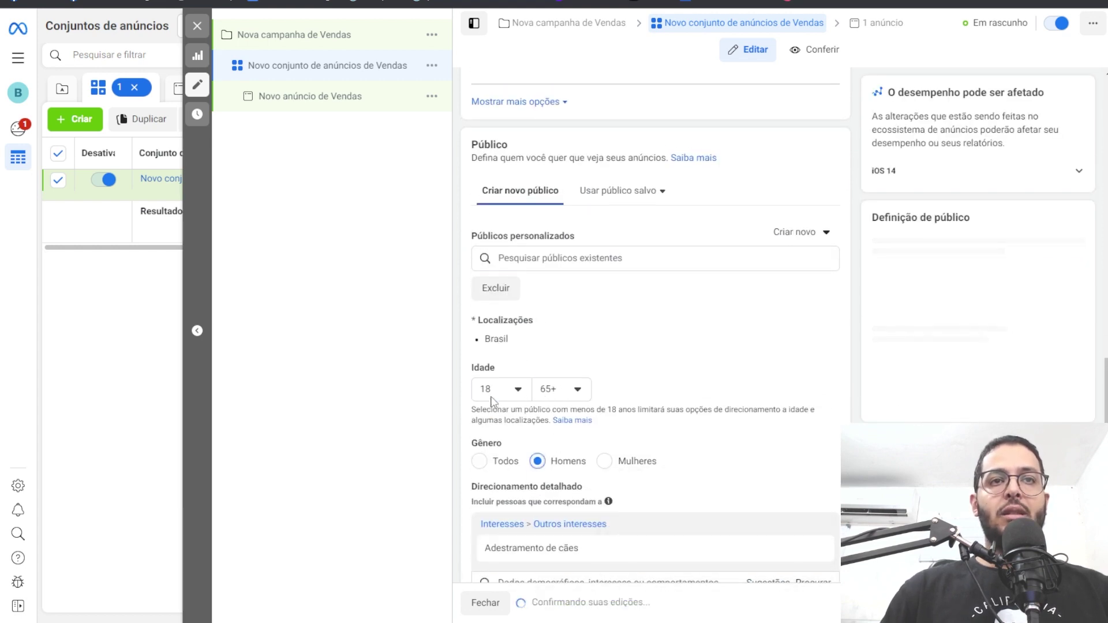
left_click(515, 389)
left_click(569, 395)
scroll(569, 450, "up", 4)
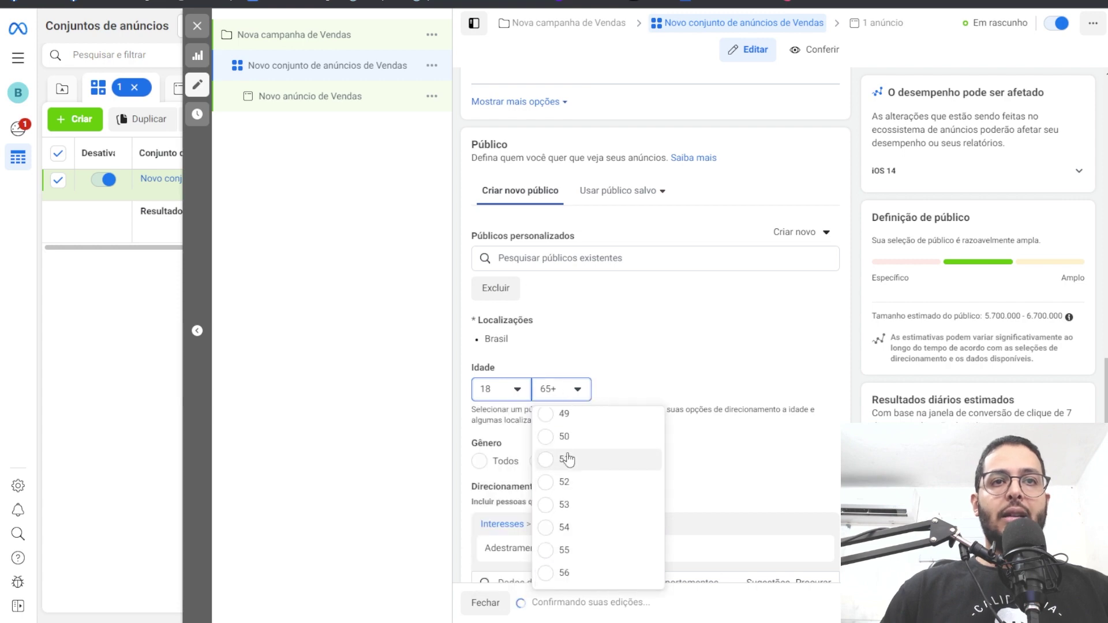
left_click(542, 439)
- Set the ad set's daily budget to R$ 5,50
scroll(635, 427, "down", 6)
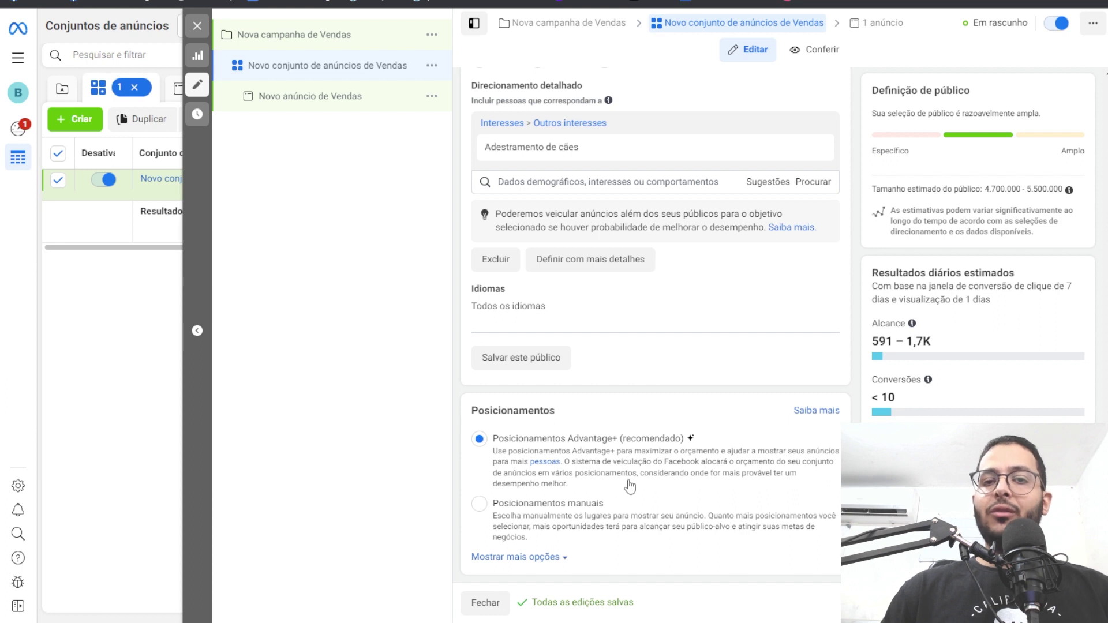
scroll(629, 485, "up", 5)
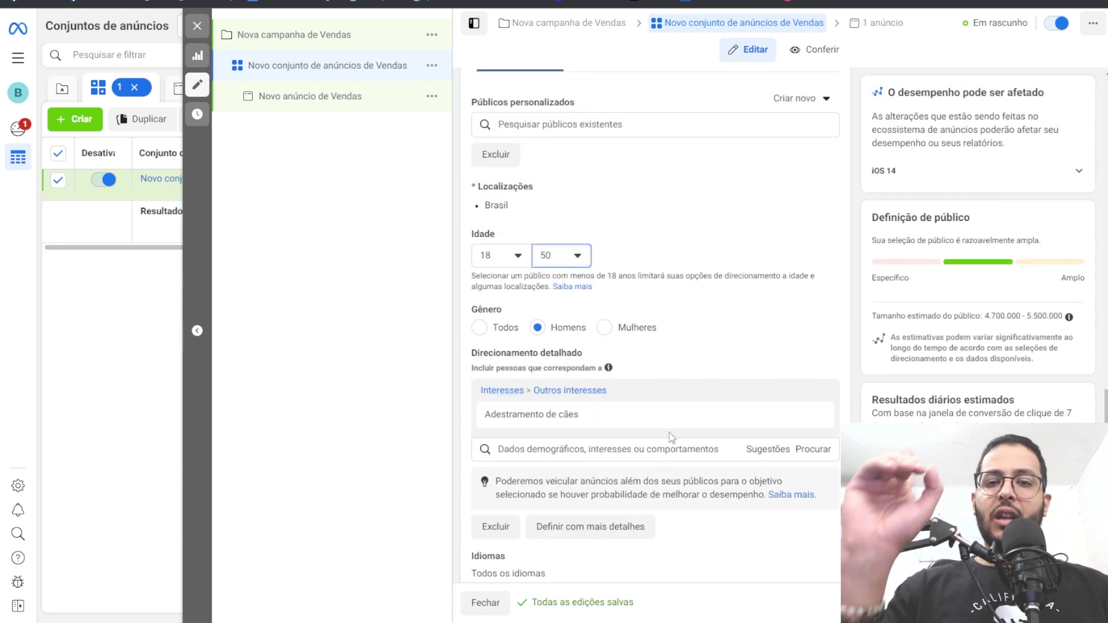
scroll(671, 437, "up", 9)
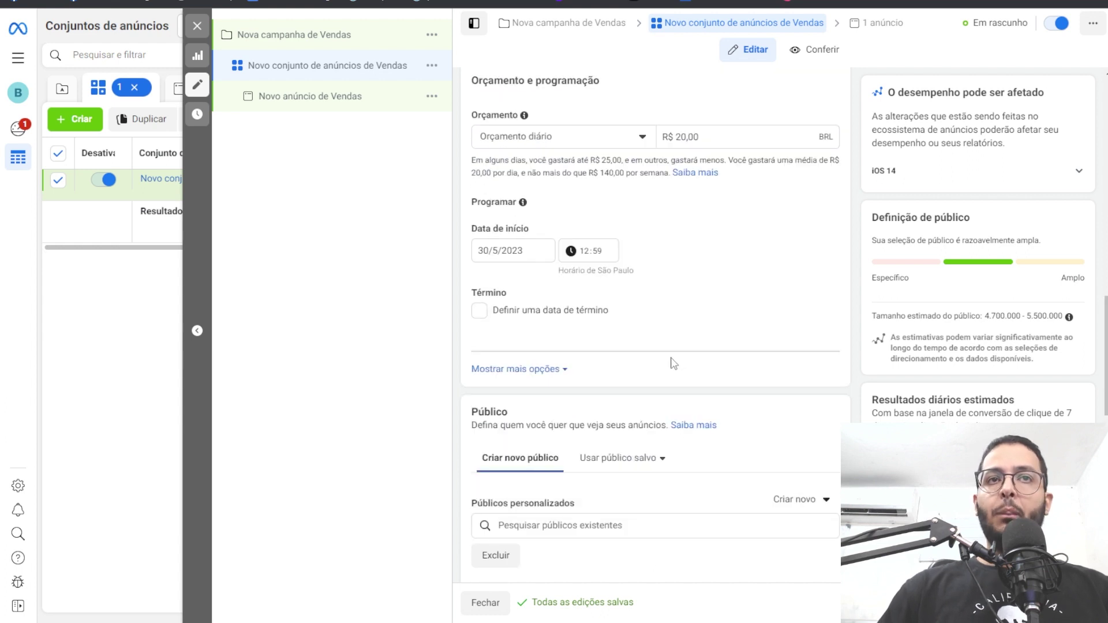
left_click(690, 276)
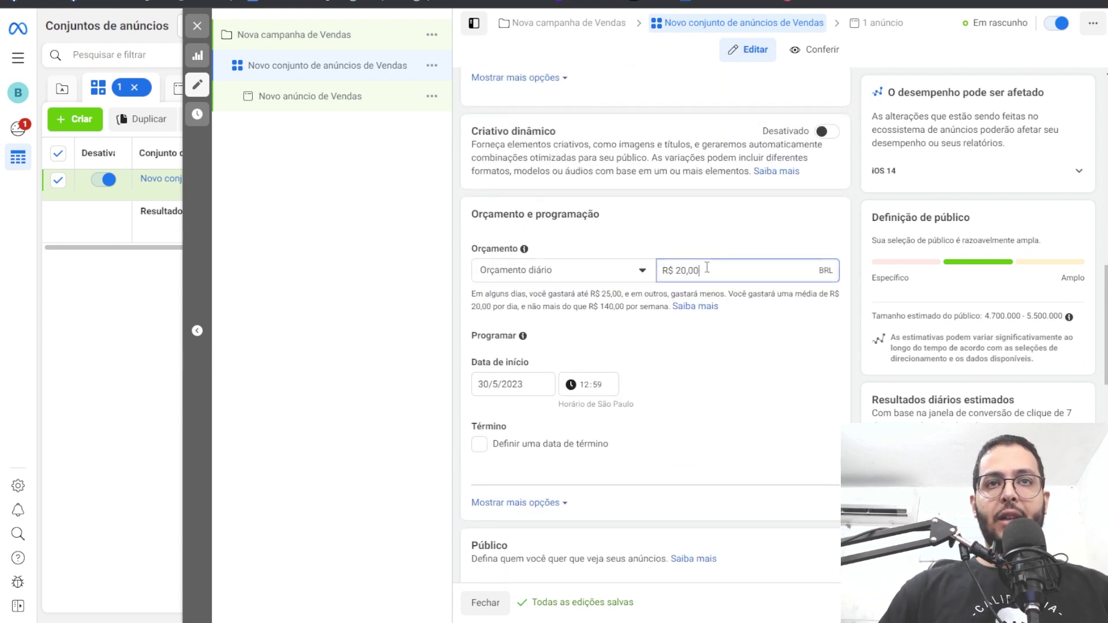
double_click(690, 270)
type("5,50")
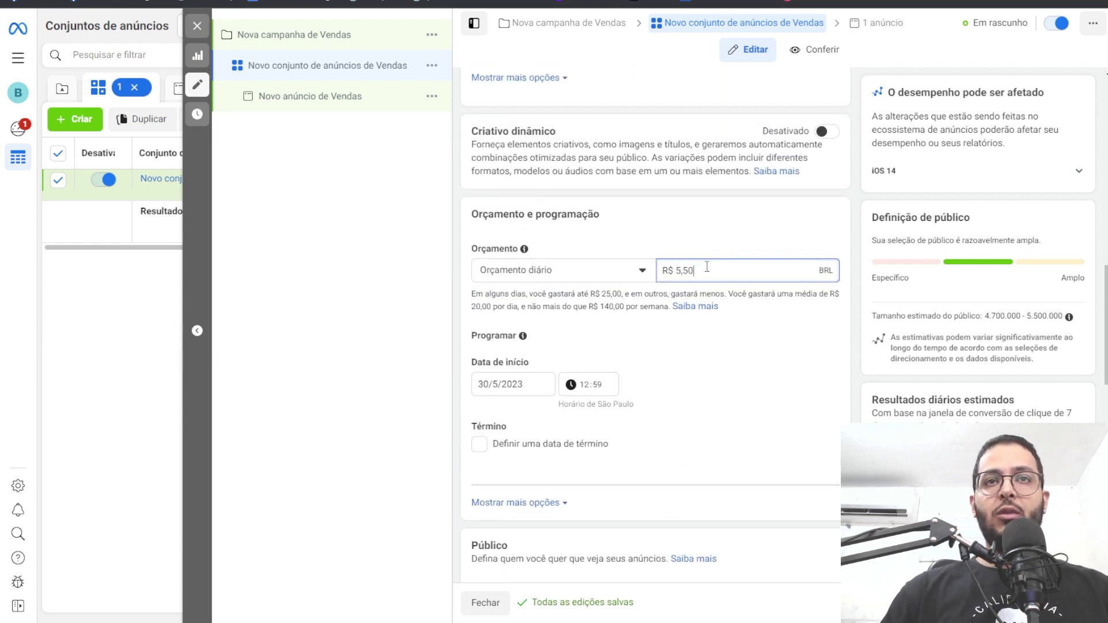
left_click(766, 419)
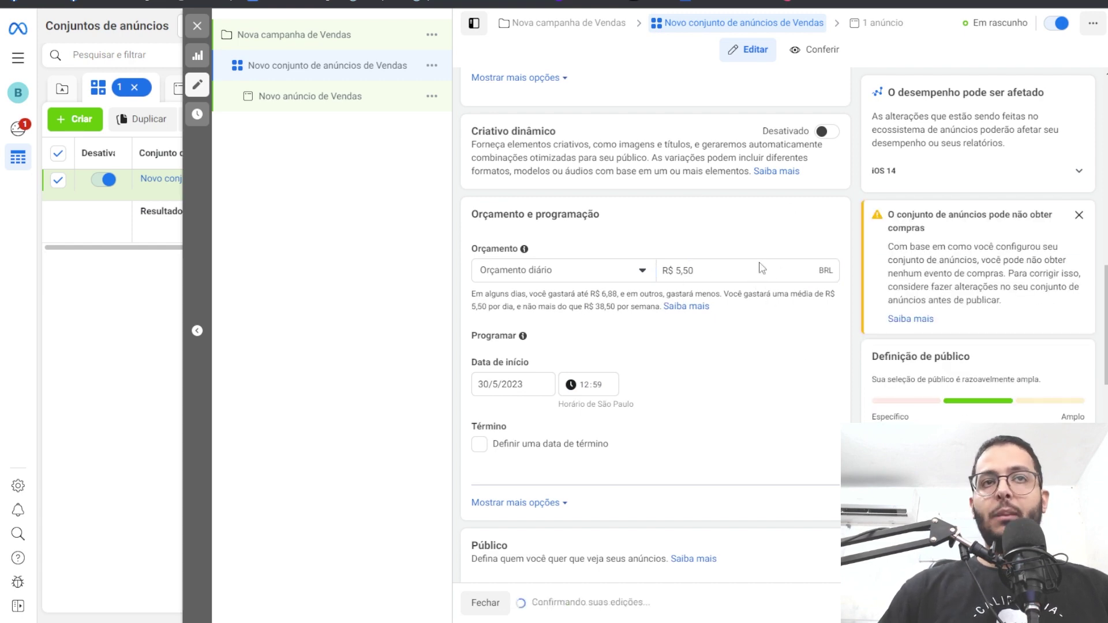
- Open the ad Novo anúncio de Vendas and rename it as 1
scroll(606, 419, "down", 9)
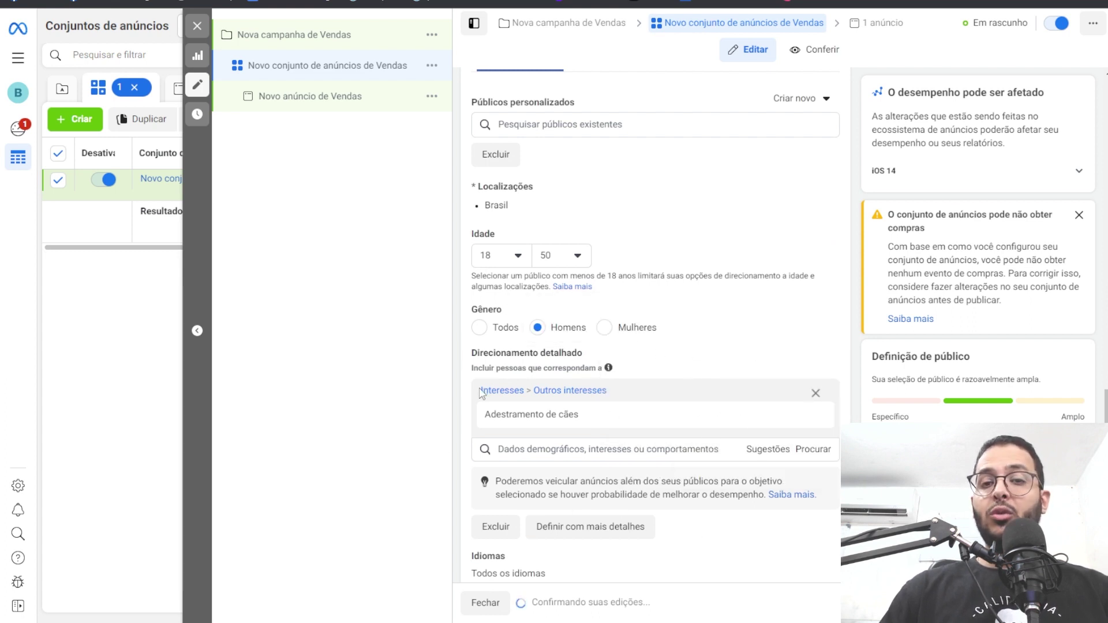
left_click(289, 94)
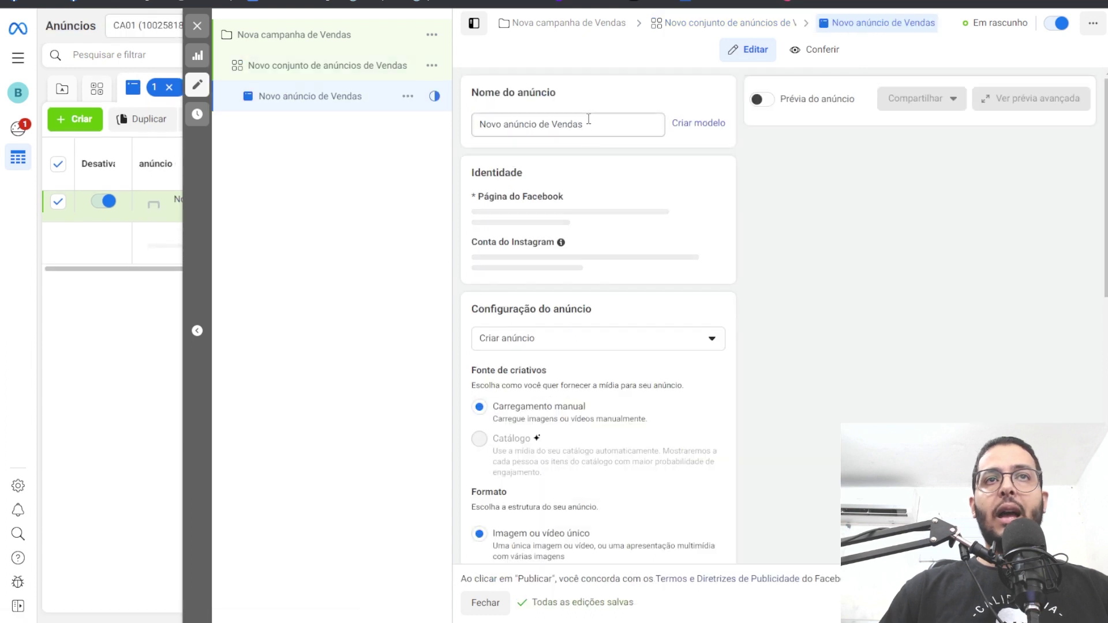
triple_click(586, 122)
type("1")
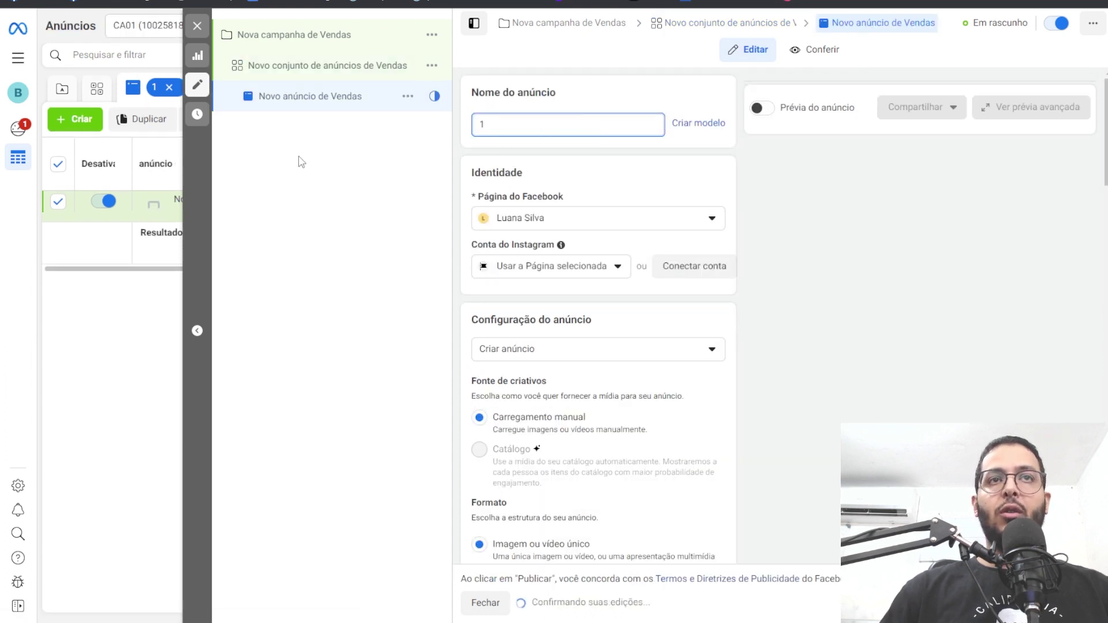
left_click(366, 185)
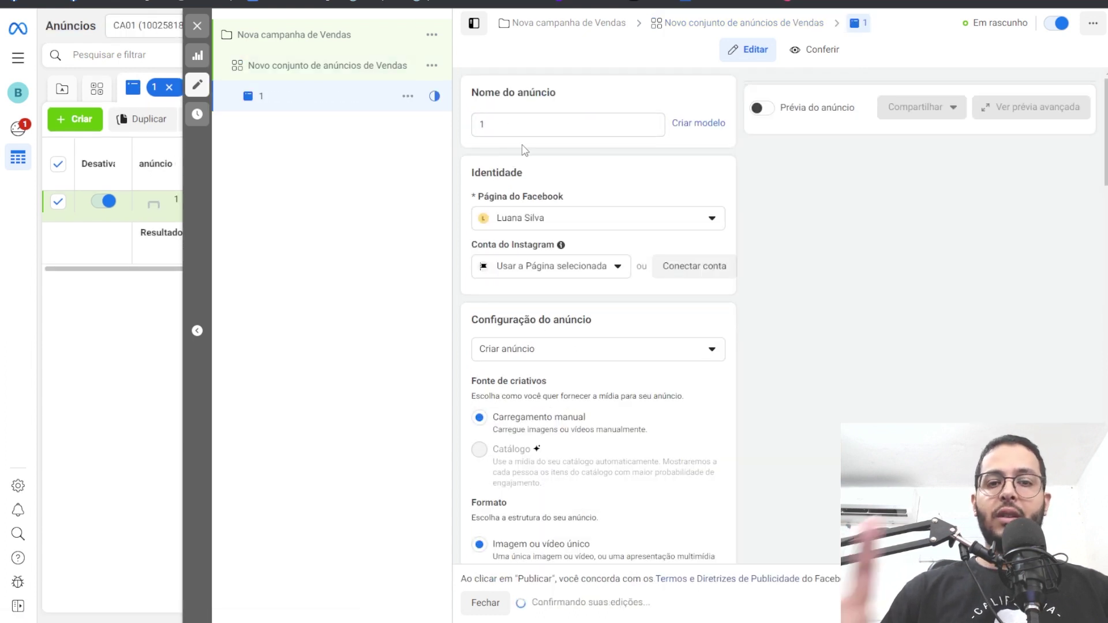
- Rename the ad set Novo conjunto de anúncios de Vendas as "cnto 1" and bring up its available actions
left_click(353, 73)
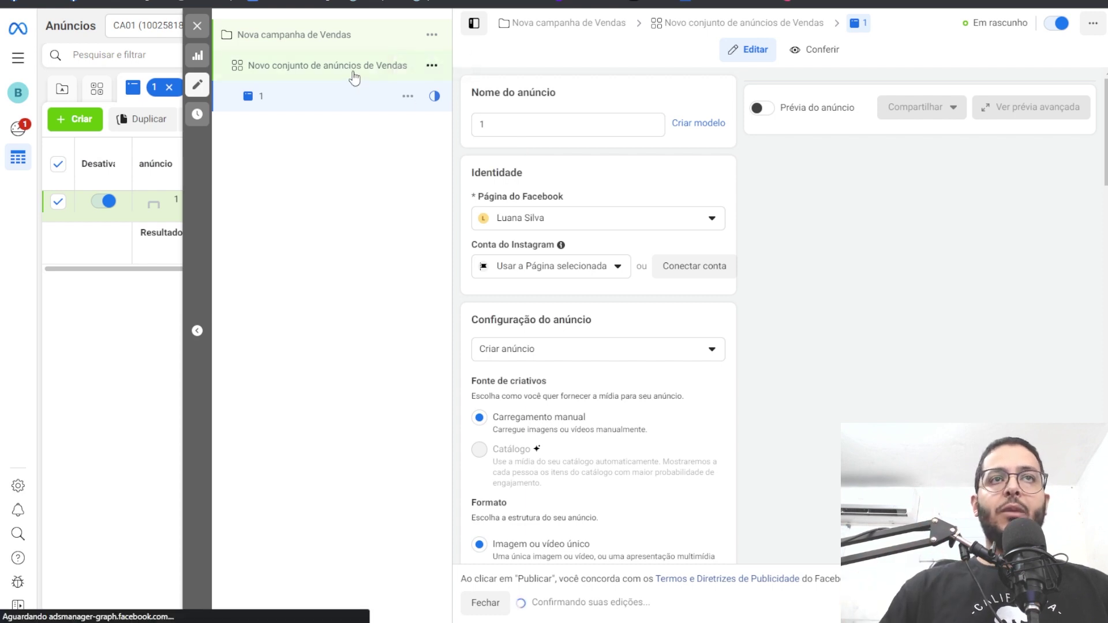
triple_click(612, 123)
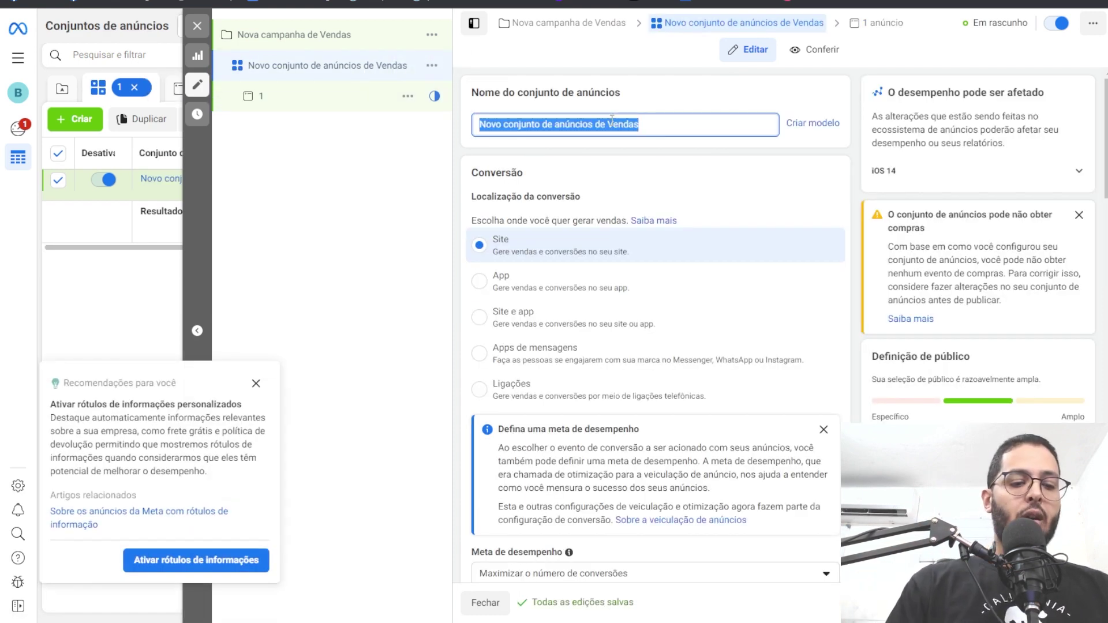
type("cnto 1")
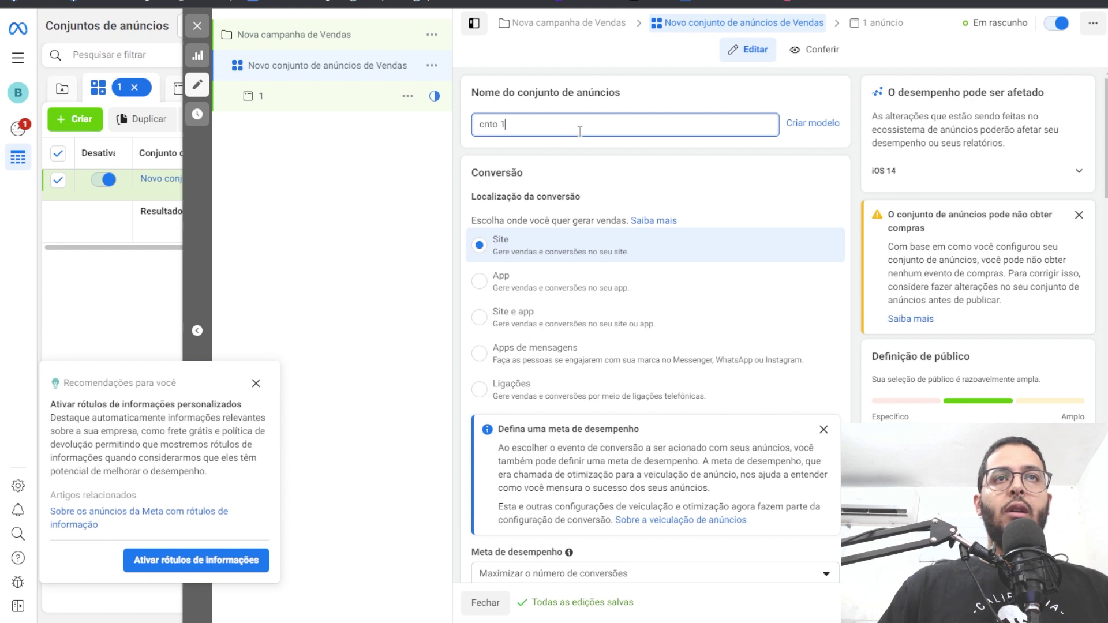
left_click(432, 66)
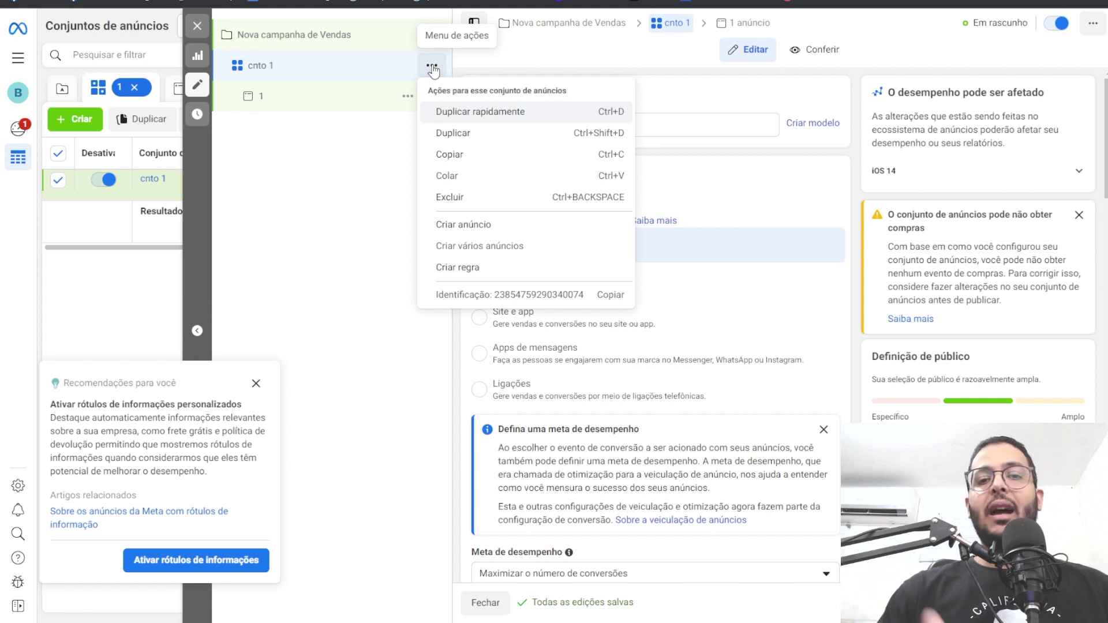
- Switch to the Calculator and divide 50 by 5,50
key("XF86Calculator")
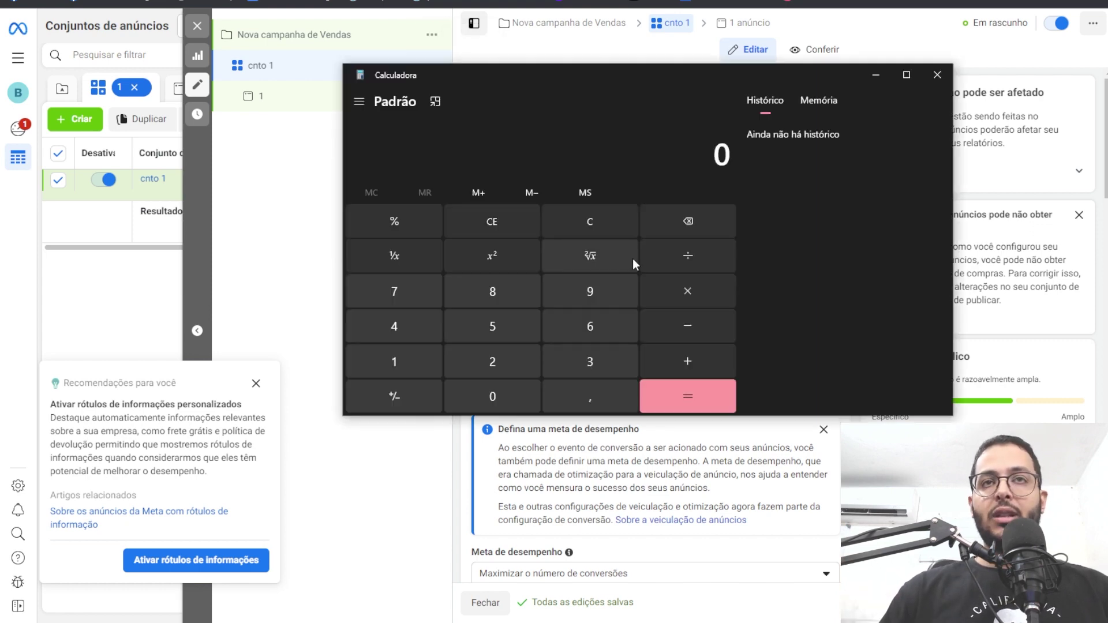
type("50")
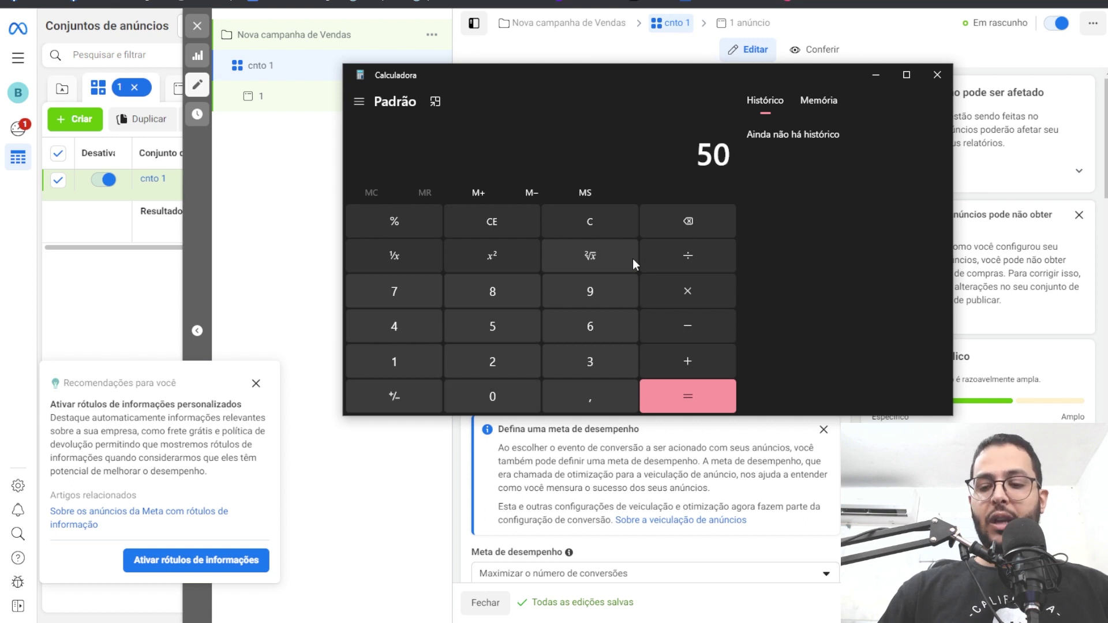
type("/5,50")
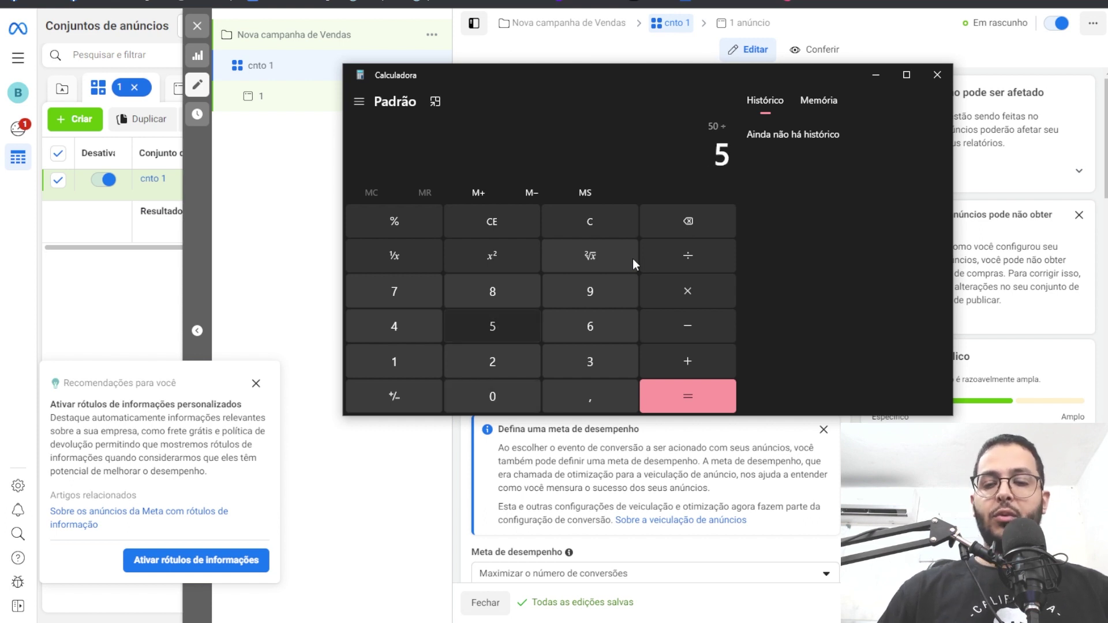
key("Return")
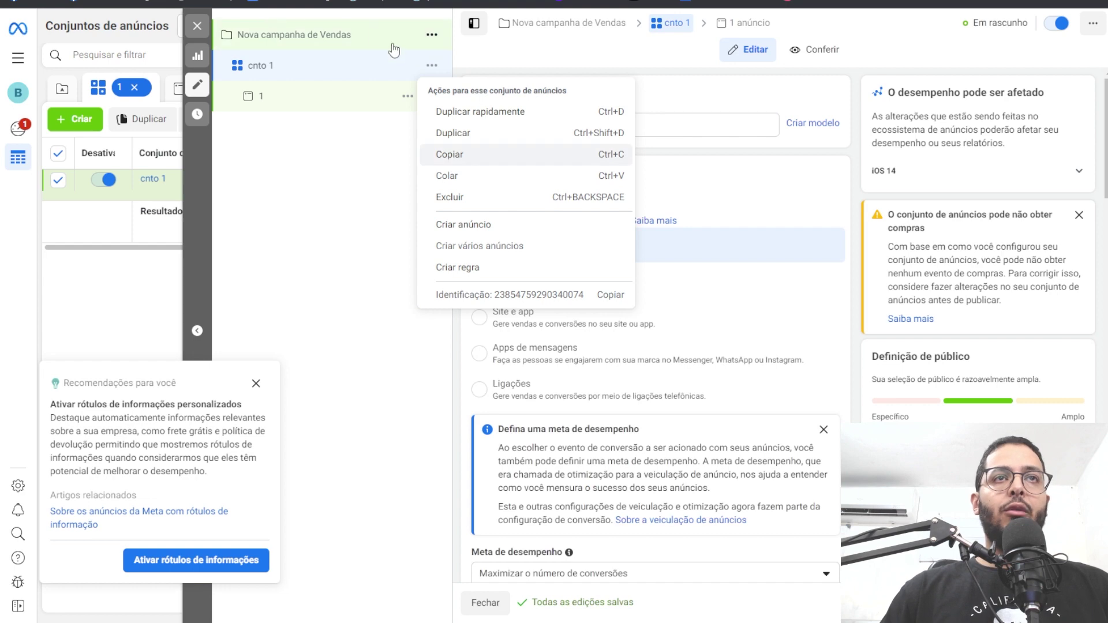
- Back in Ads Manager, duplicate the ad set cnto 1 within the original campaign, making 5 copies
left_click(466, 136)
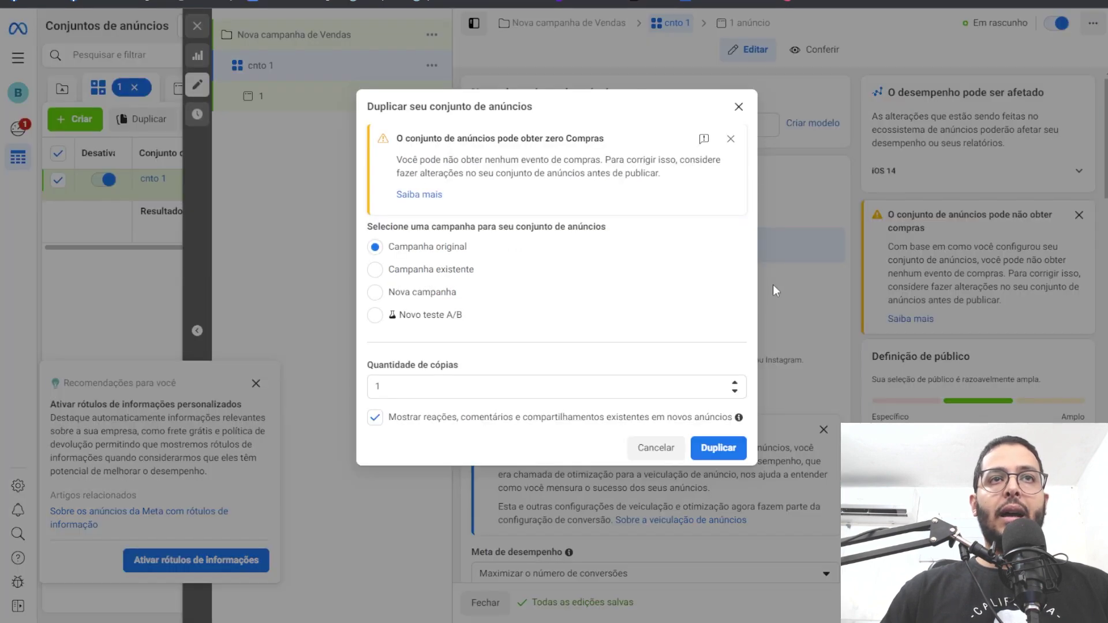
left_click(450, 388)
key("BackSpace")
type("5")
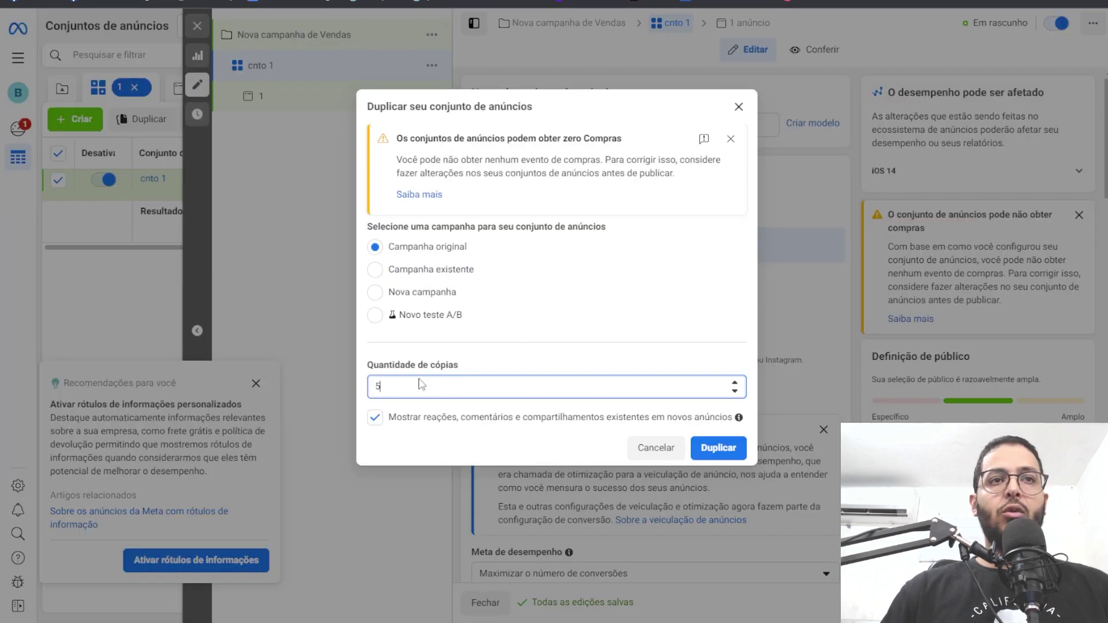
left_click(718, 448)
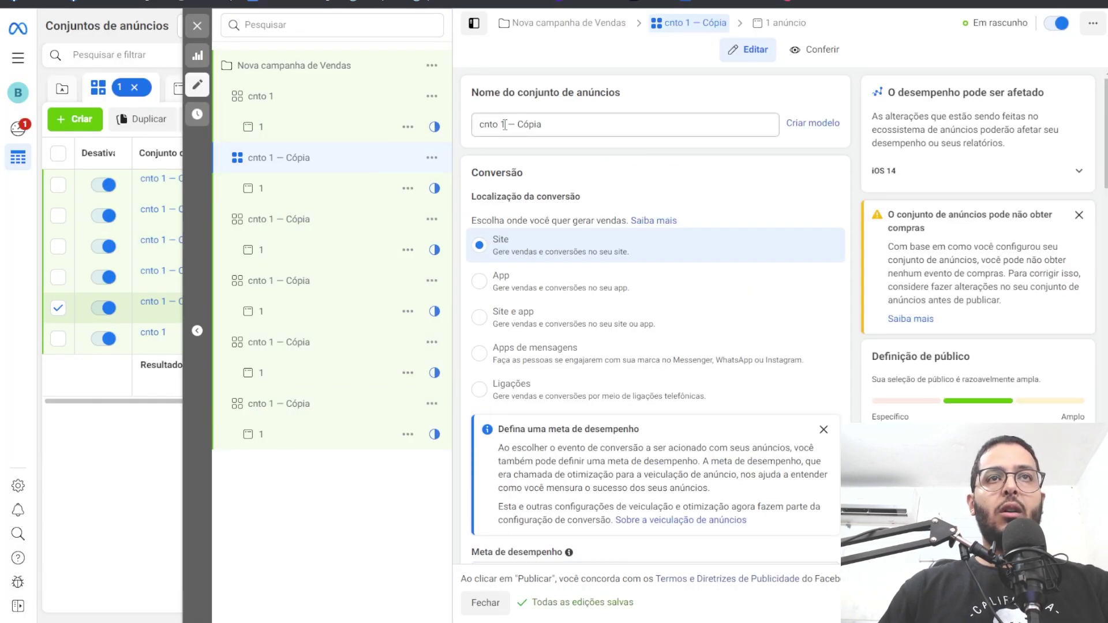
- Rename the five ad set copies in order as cnto 2, cnto 3, cnto 4, cnto 5 and cnto 6
left_click_drag(504, 124, 570, 127)
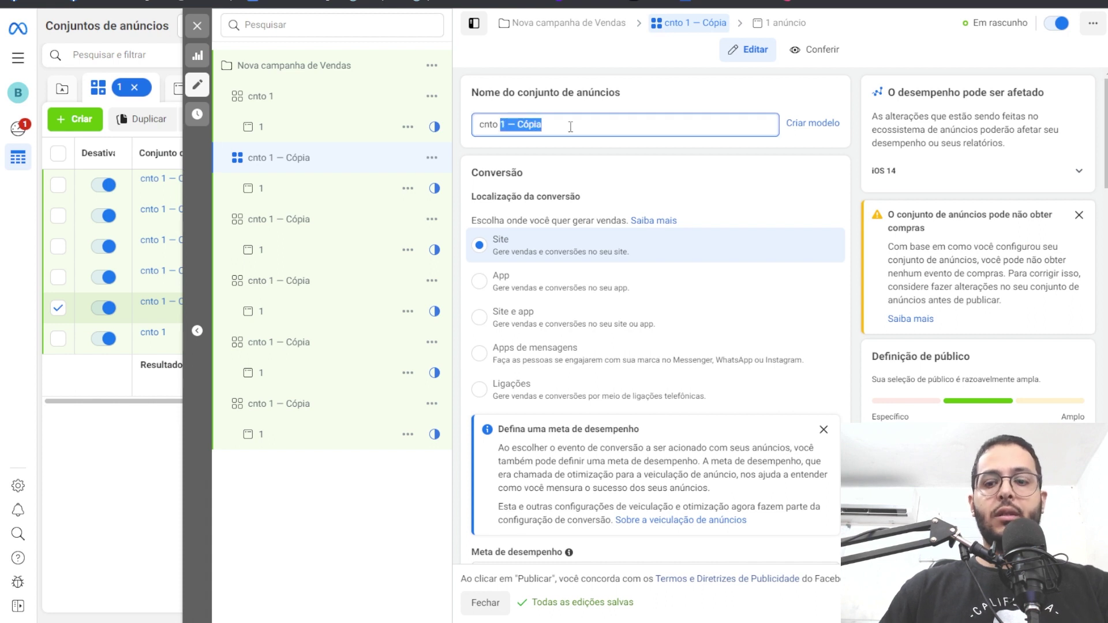
type("5")
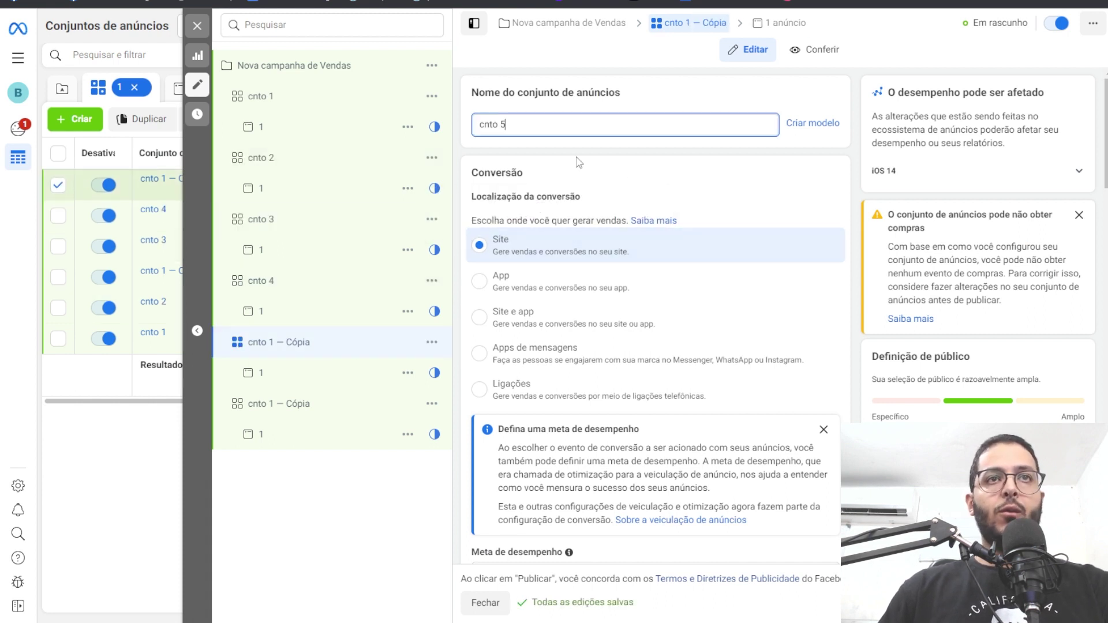
left_click(277, 403)
left_click_drag(505, 124, 571, 126)
type("6")
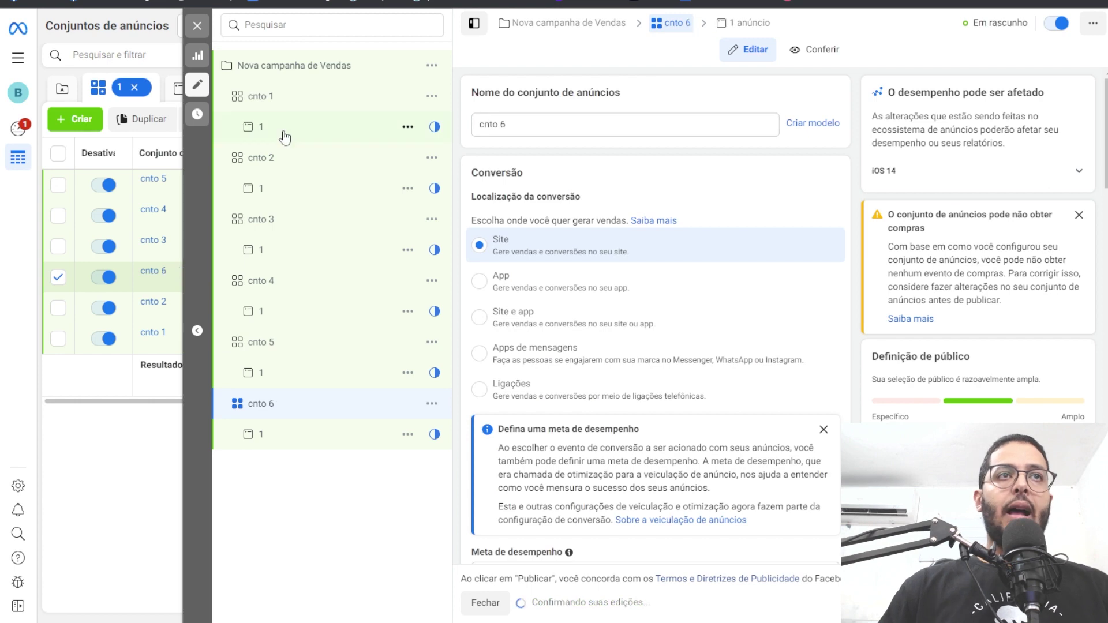
- Rename the ad inside the ad set cnto 2 as 2
left_click(285, 137)
left_click(285, 188)
double_click(529, 126)
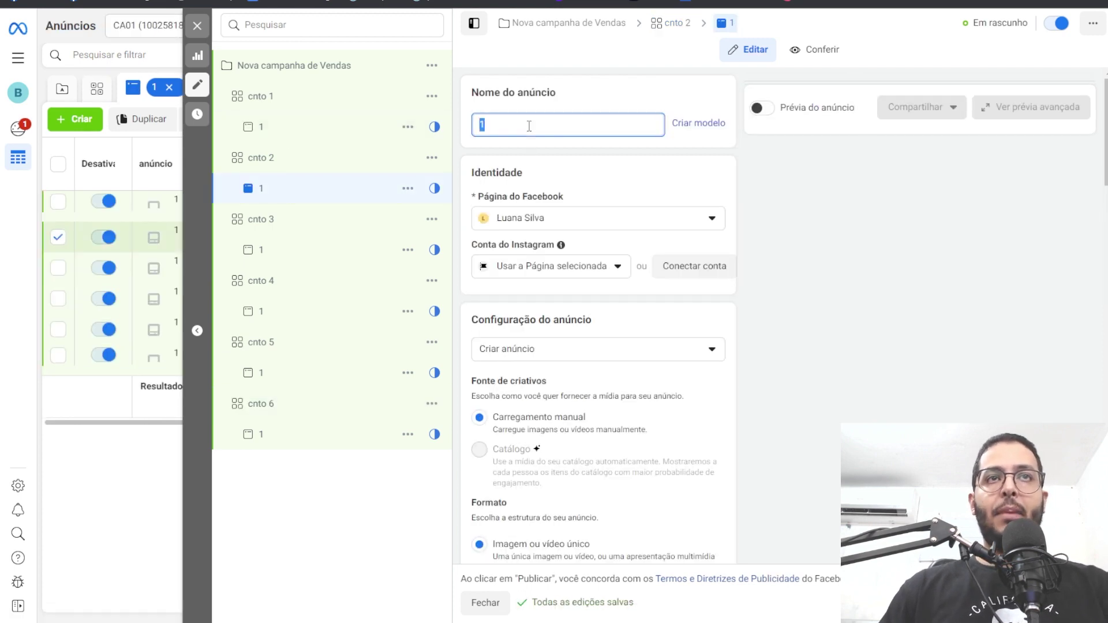
type("2")
left_click(565, 157)
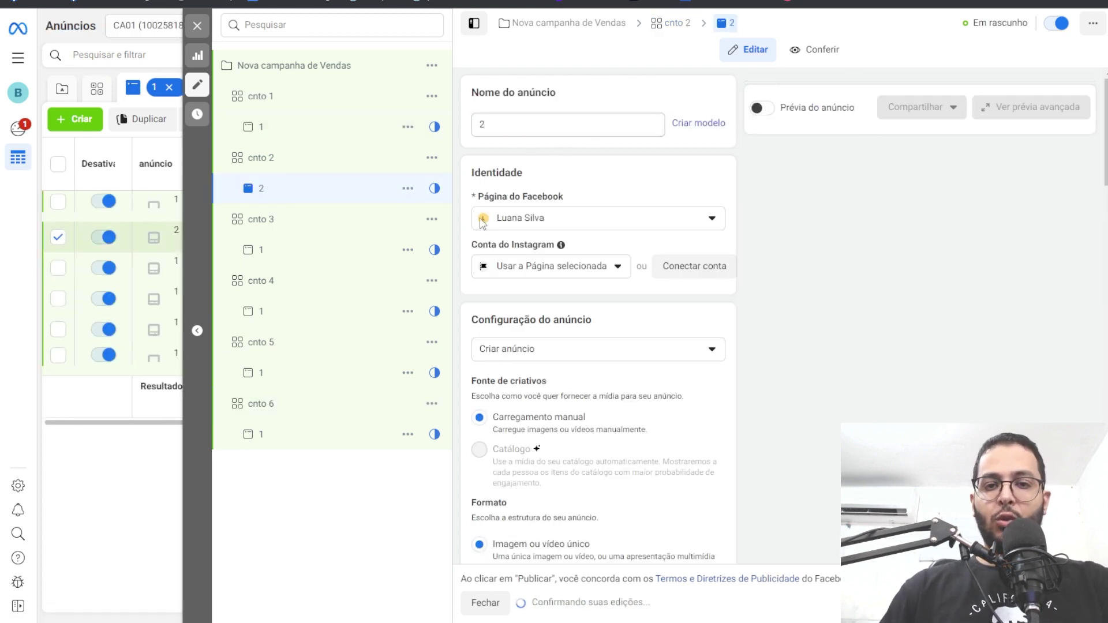
left_click_drag(543, 484, 749, 229)
left_click(681, 163)
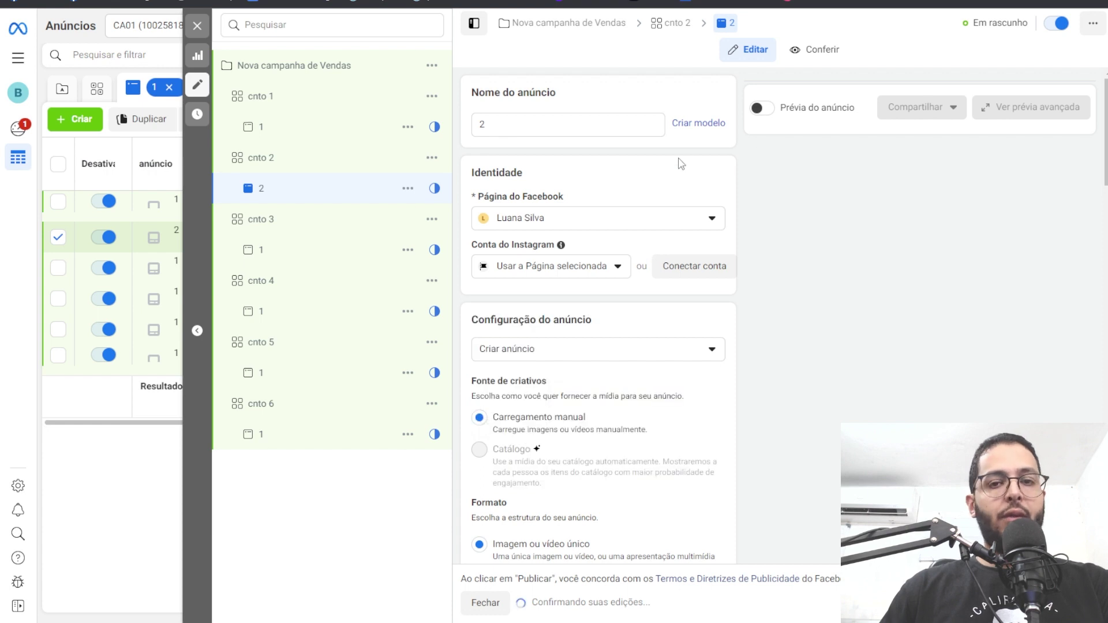
- Rename the ad inside cnto 3 as 3 and the ad inside cnto 4 as 4
left_click(332, 248)
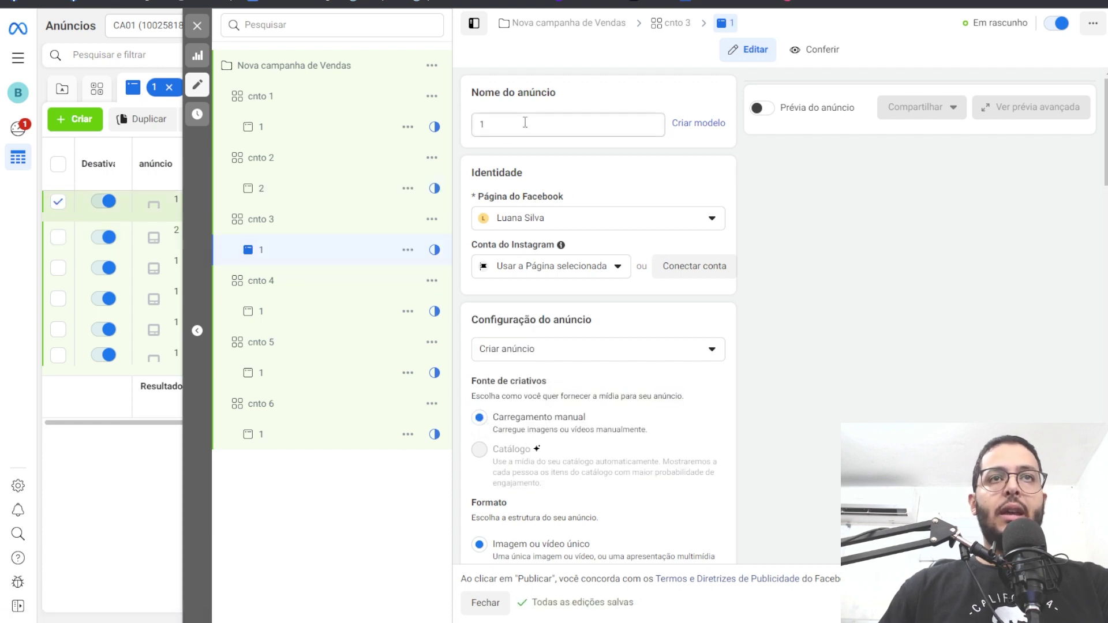
double_click(522, 122)
type("3")
left_click(300, 318)
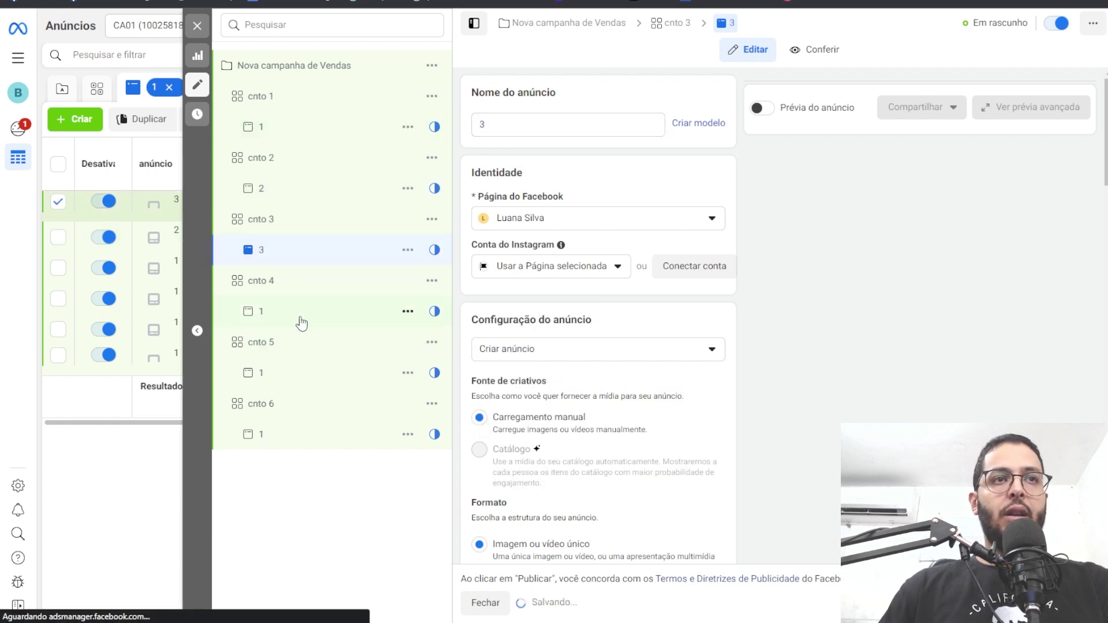
double_click(539, 127)
type("4")
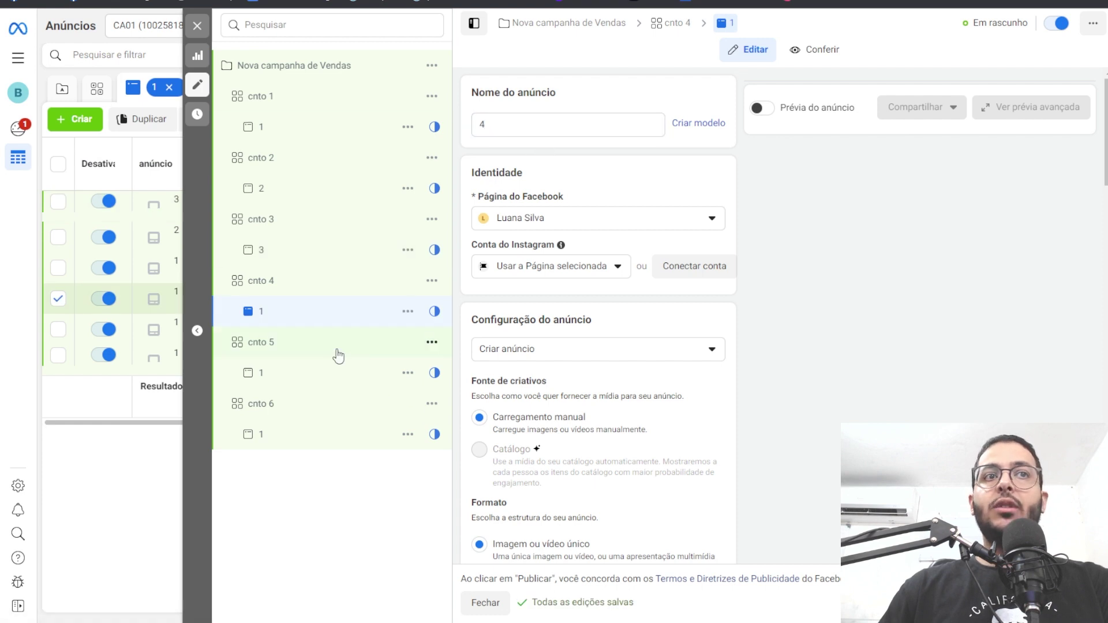
- Rename the ad inside cnto 5 as 5 and the ad inside cnto 6 as 6
left_click(316, 385)
double_click(509, 123)
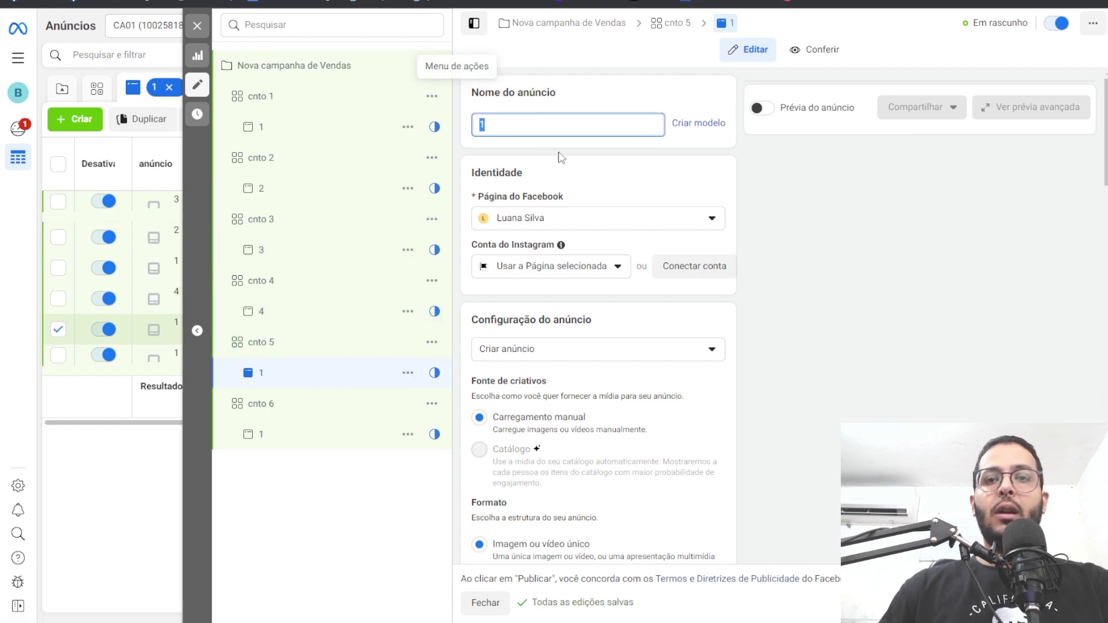
type("5")
left_click(289, 445)
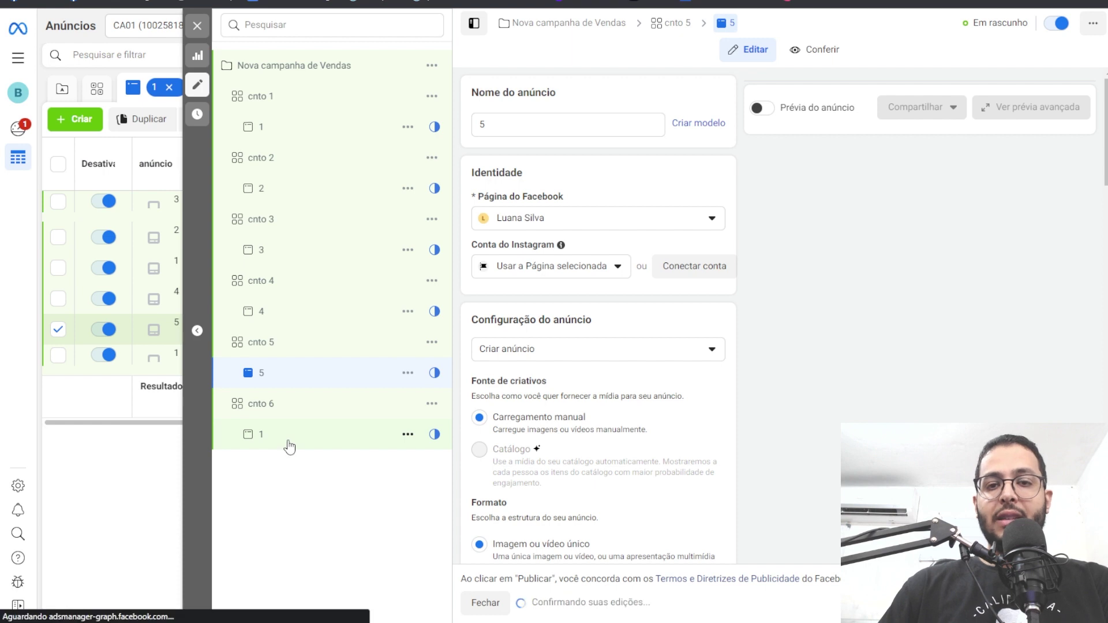
double_click(520, 124)
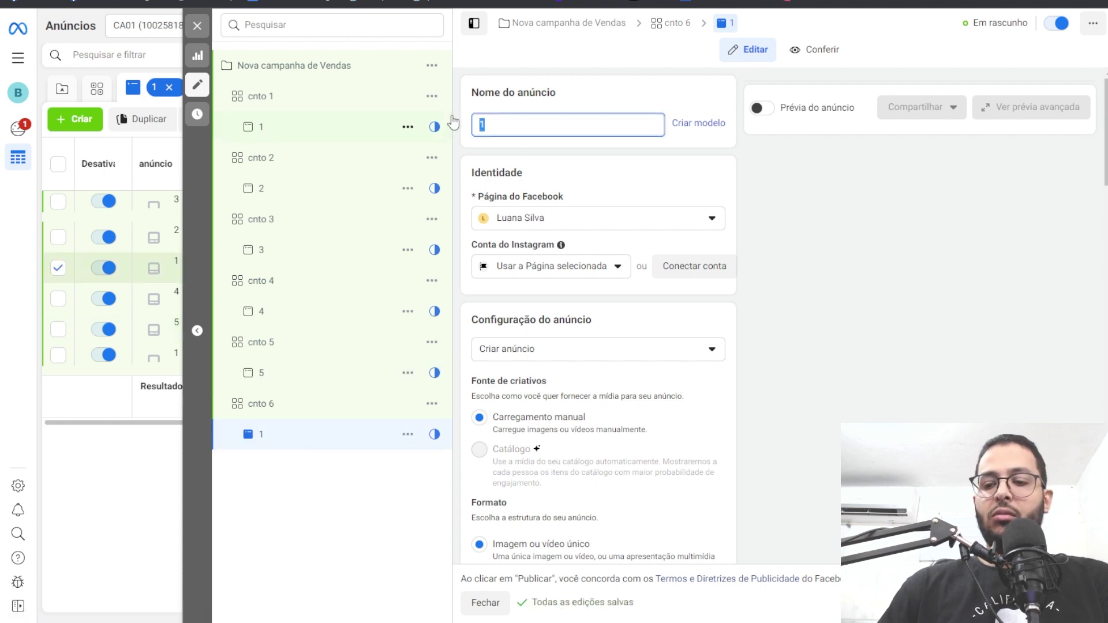
type("6")
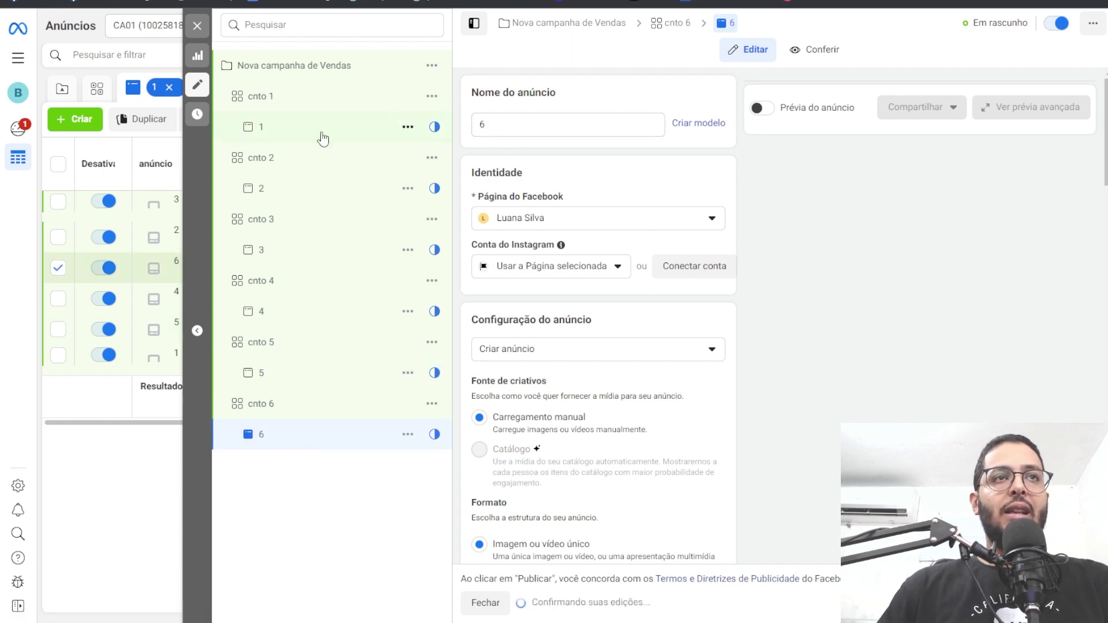
- Open the ad inside cnto 1 and switch to the Google Docs notes about the Facebook Ads auction
left_click(323, 137)
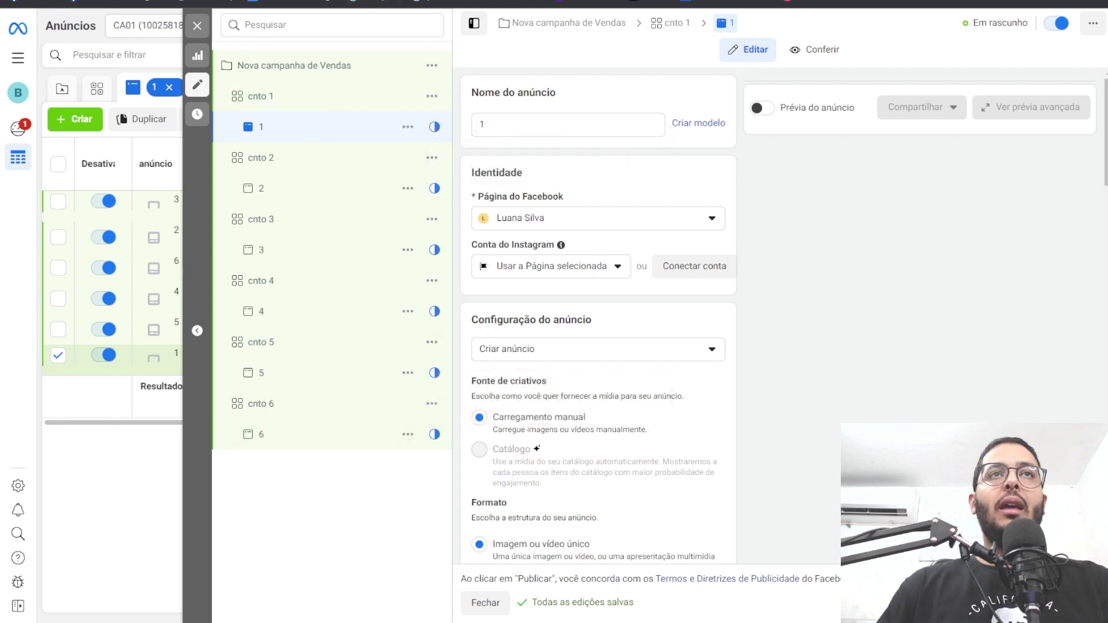
key("ctrl+Tab")
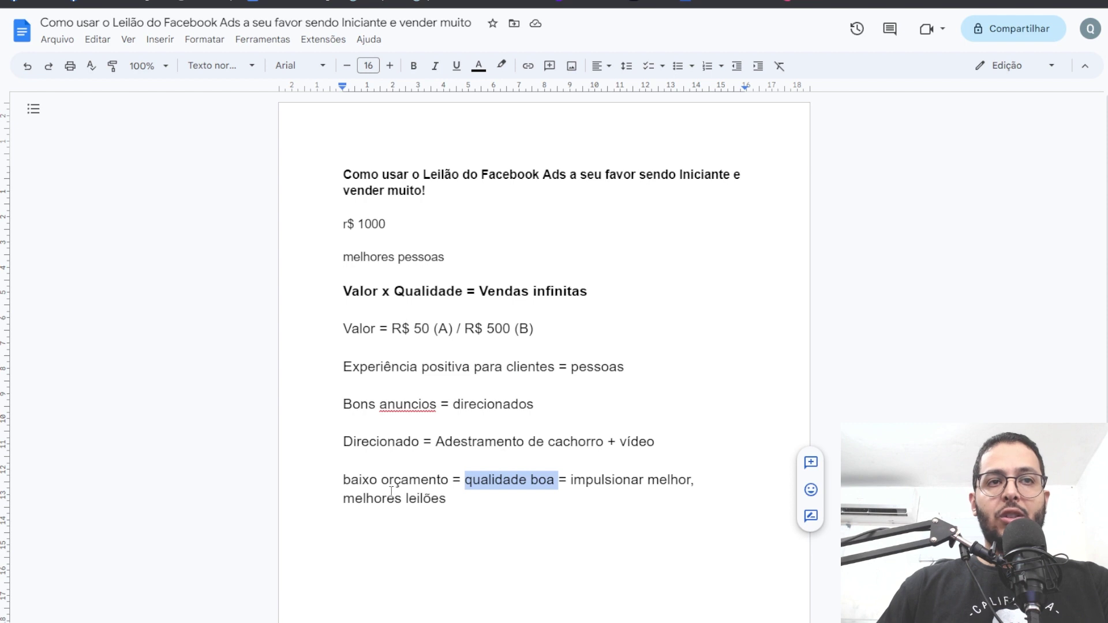